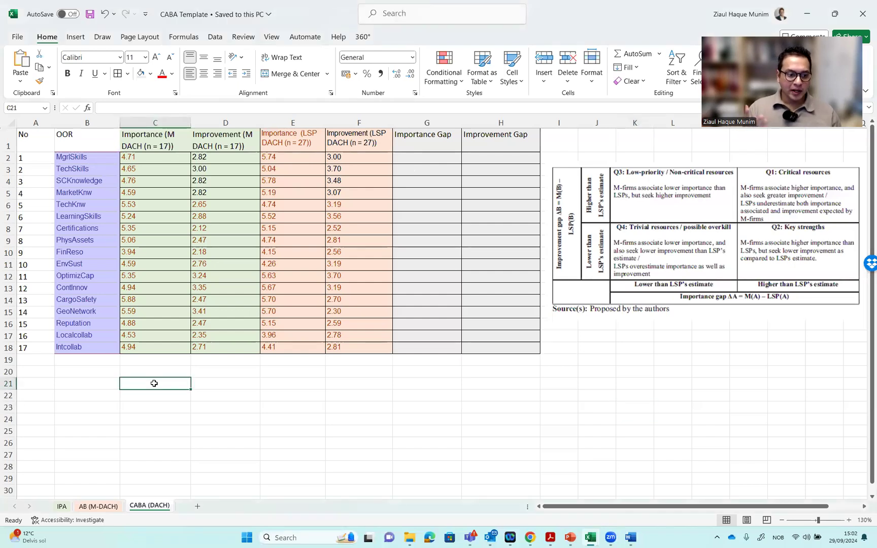
Review the CABA (DACH) sheet's resource list and its importance and improvement columns for manufacturers and LSPs.
click(61, 506)
click(97, 507)
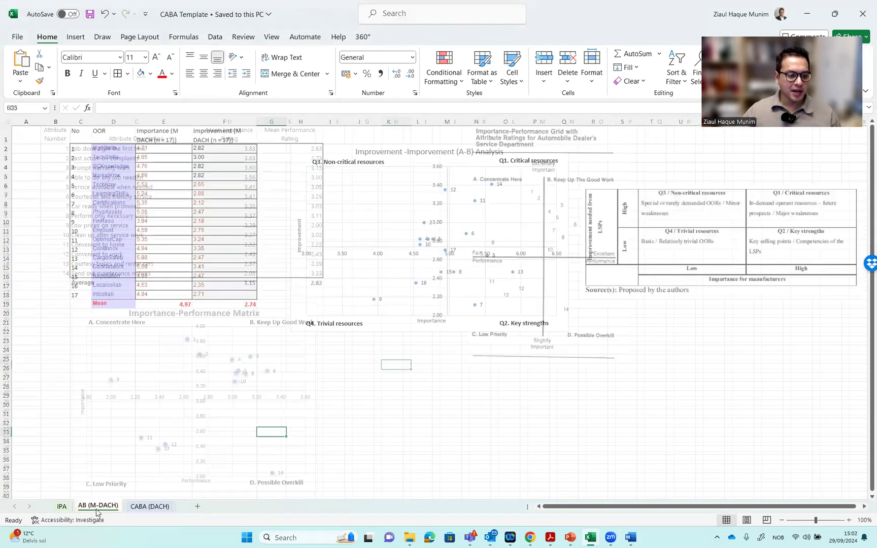
click(150, 507)
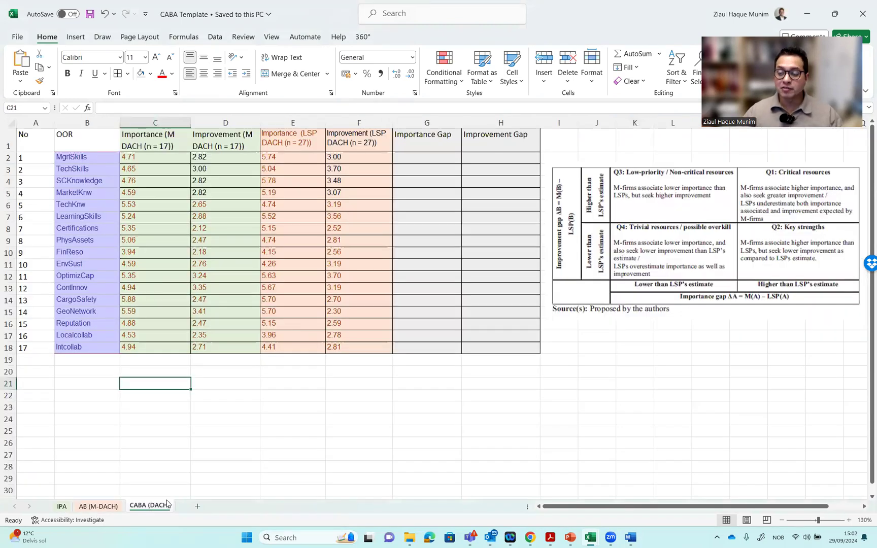
click(275, 427)
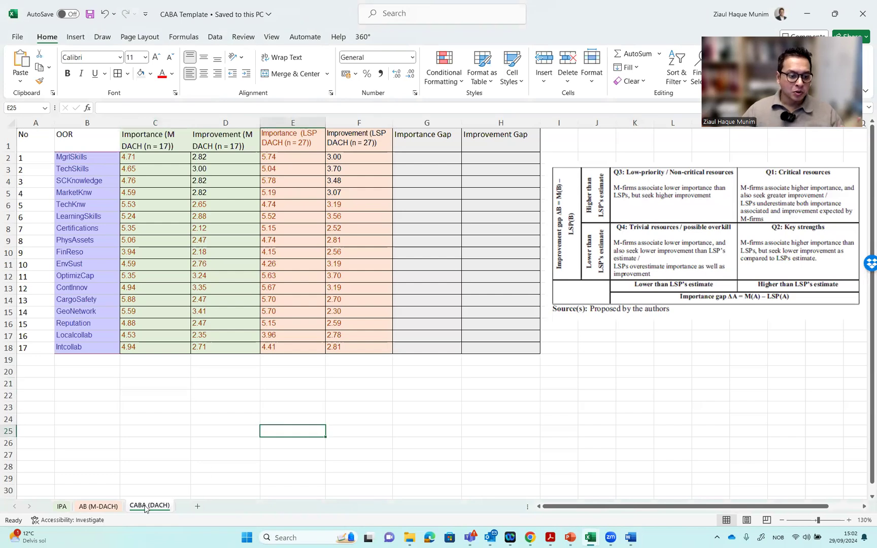
click(146, 144)
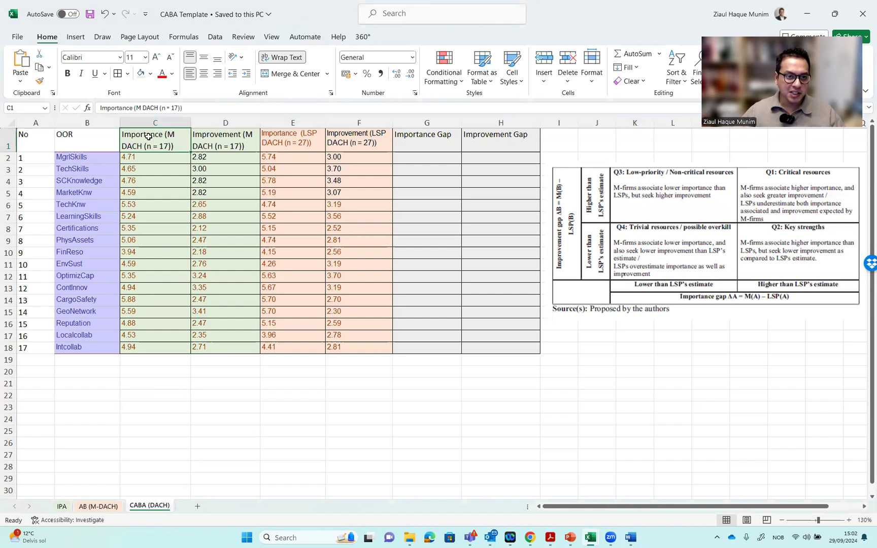
click(234, 140)
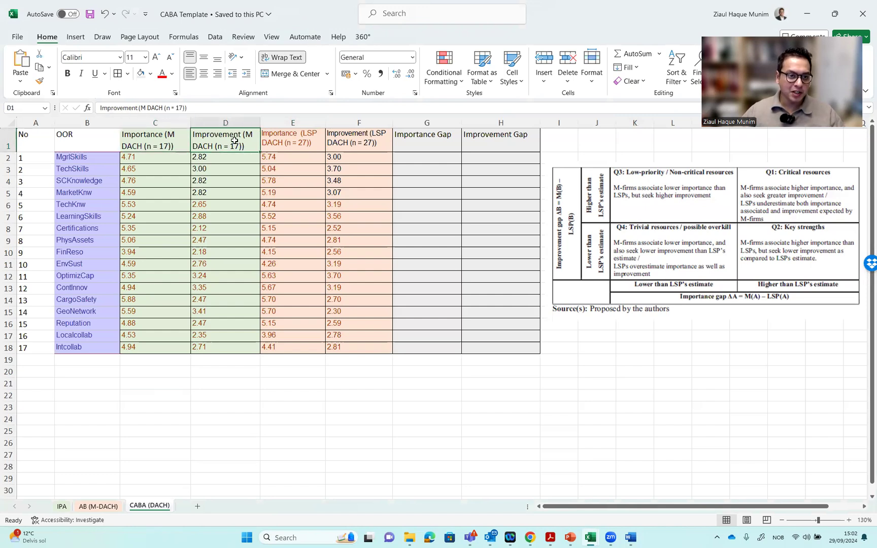
click(311, 143)
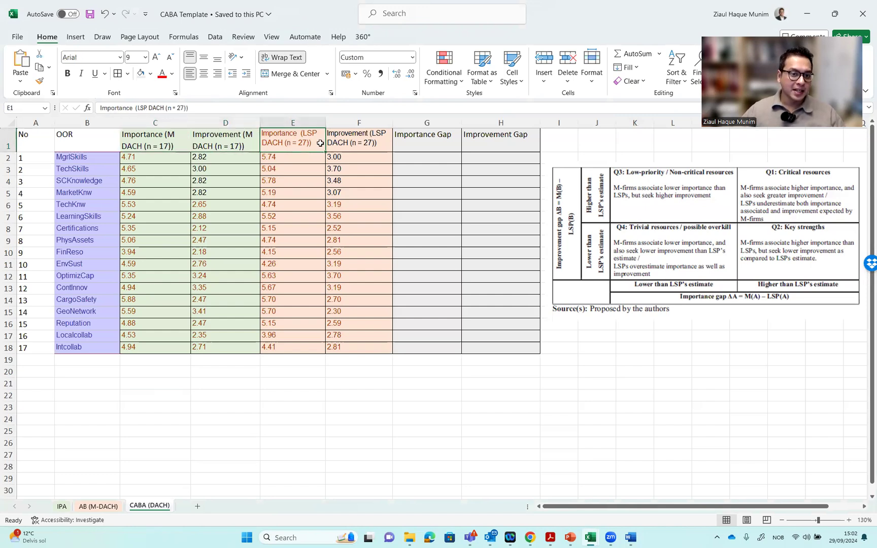
click(370, 142)
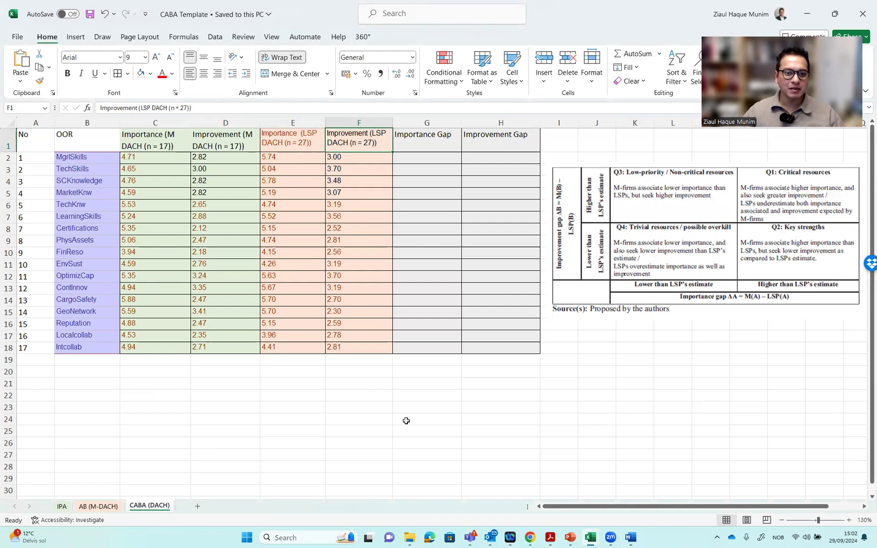
drag(162, 141, 350, 350)
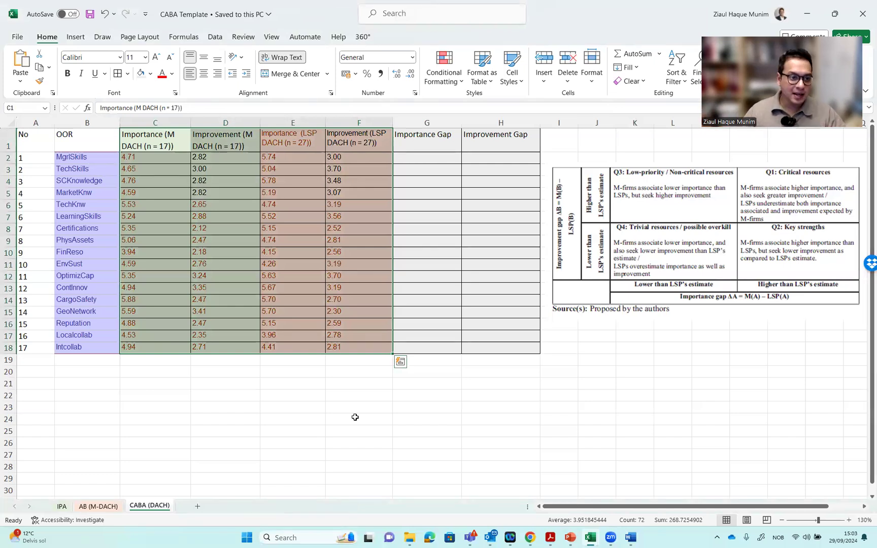
drag(81, 157, 85, 348)
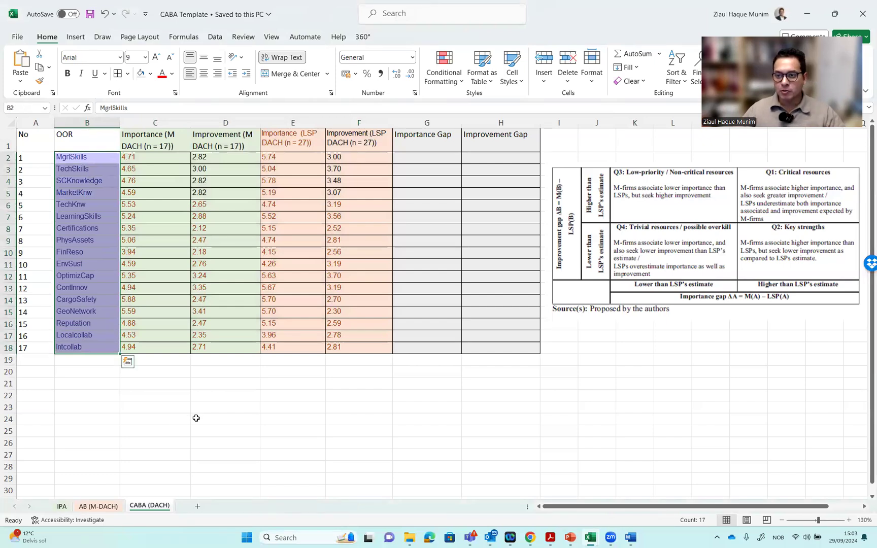
click(363, 411)
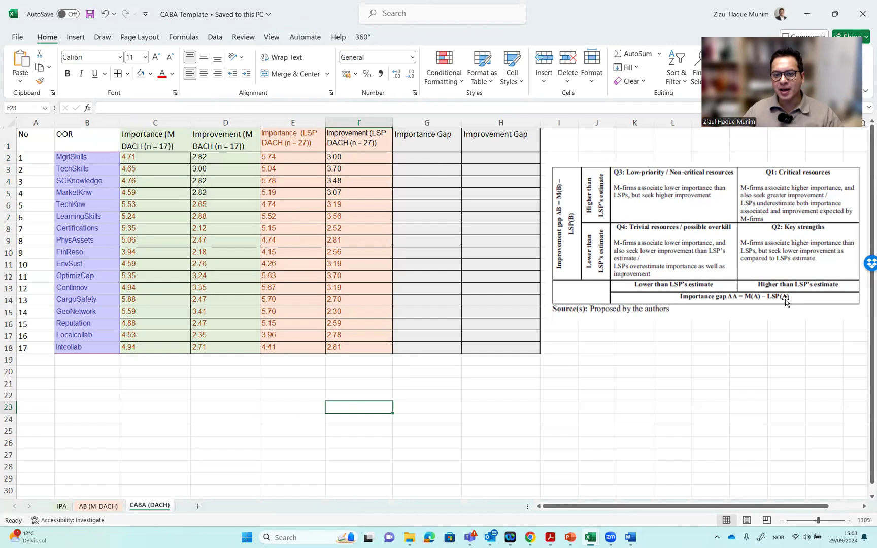
Calculate the MgrlSkills importance gap in G2 as manufacturer importance minus LSP importance with the formula =C2-E2.
click(439, 161)
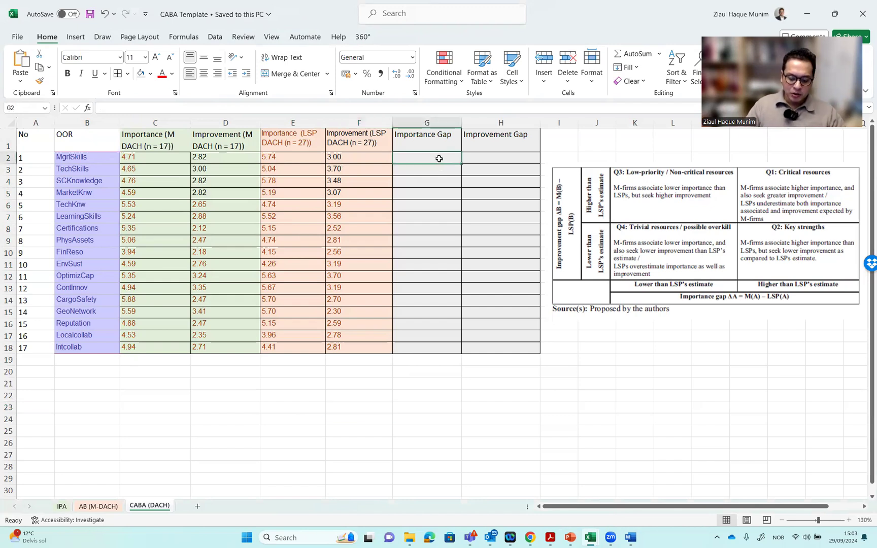
text(=)
key(Left)
key(Left)
key(Left)
key(Left)
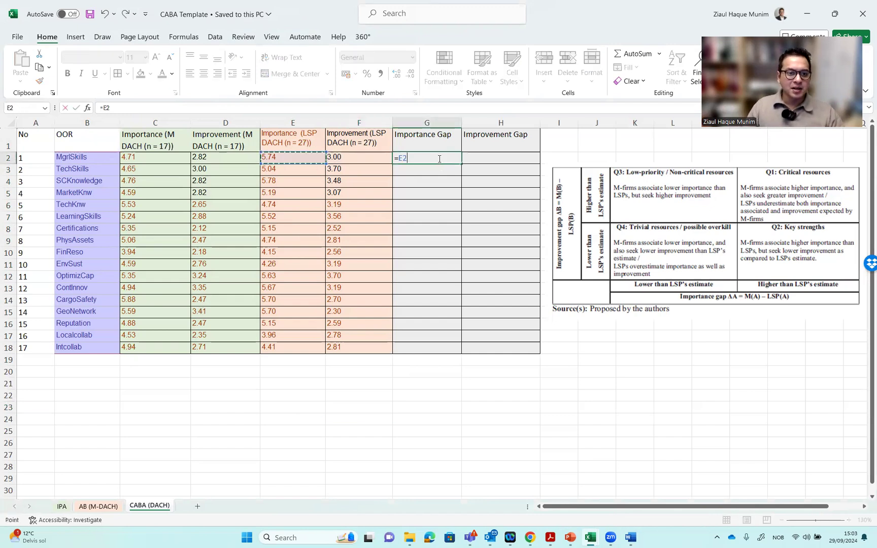
text(-)
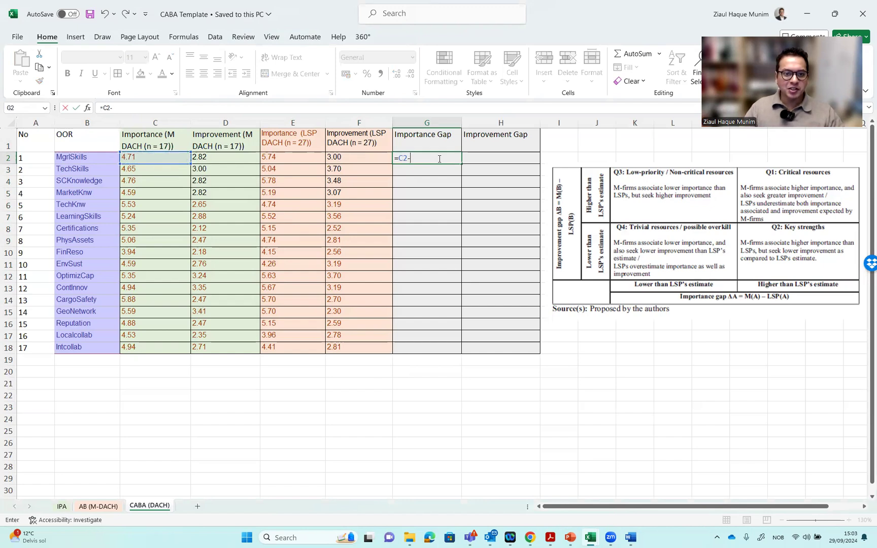
key(Left)
key(Left)
key(Left)
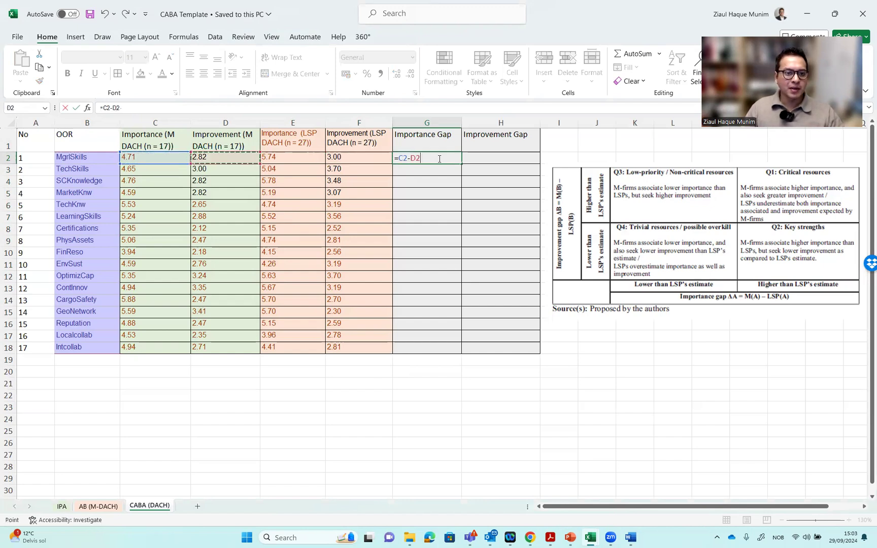
key(Right)
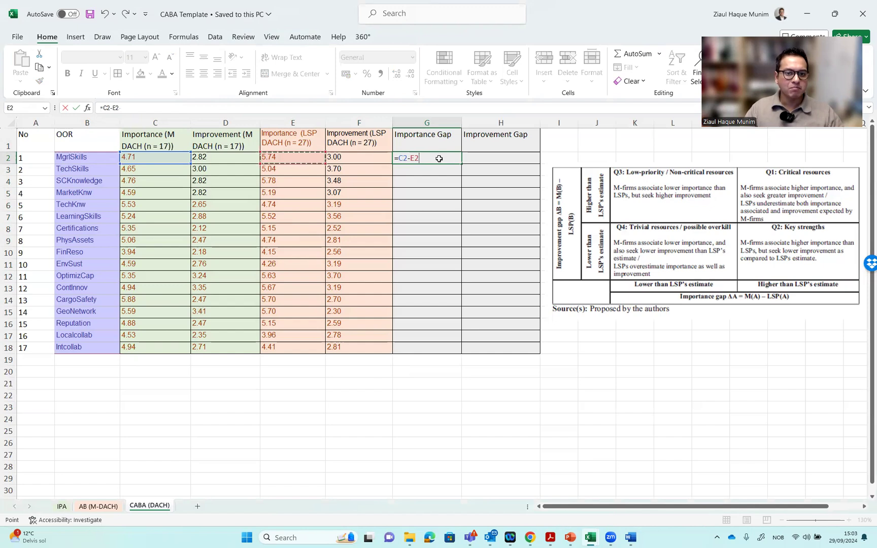
key(Return)
Format the importance gap in G2 to three decimal places and fill its formula down through G18.
click(439, 158)
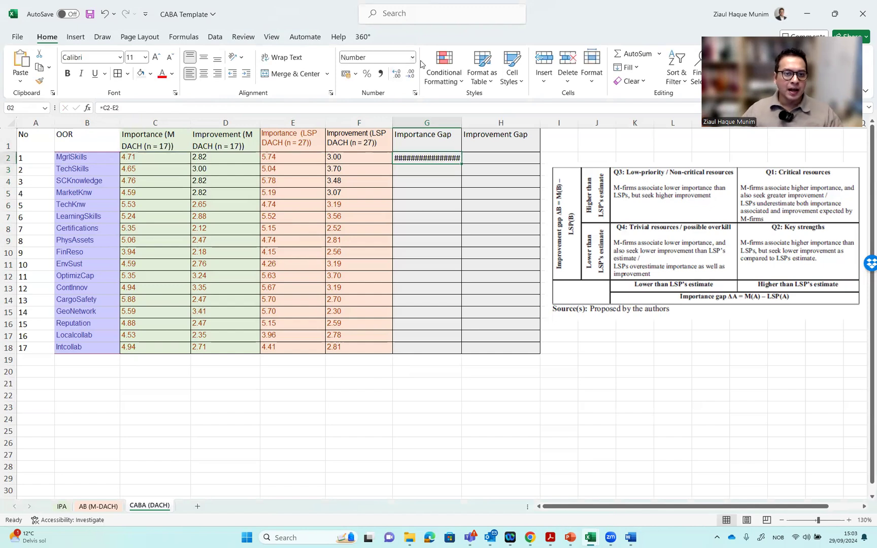
click(410, 74)
click(411, 74)
click(410, 74)
click(410, 75)
click(410, 74)
click(410, 74)
click(411, 74)
click(410, 74)
click(410, 74)
click(410, 74)
click(410, 74)
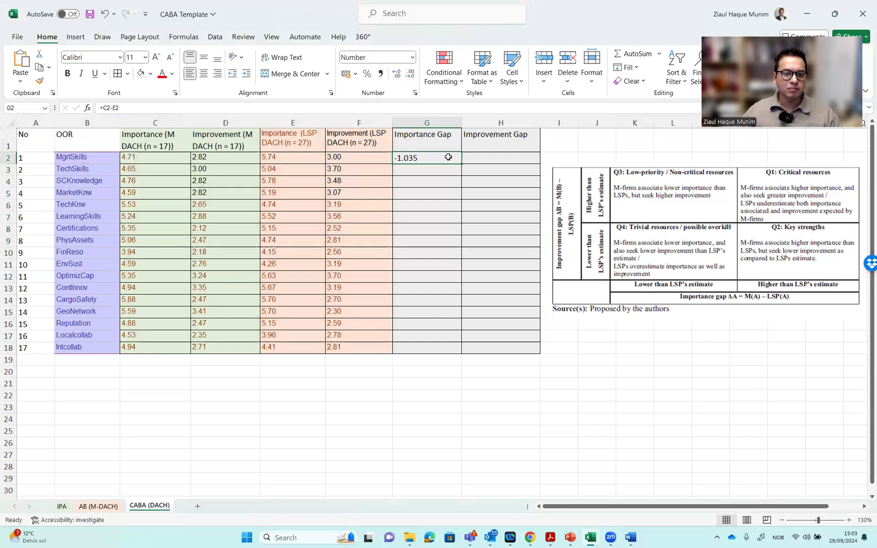
drag(460, 162, 460, 354)
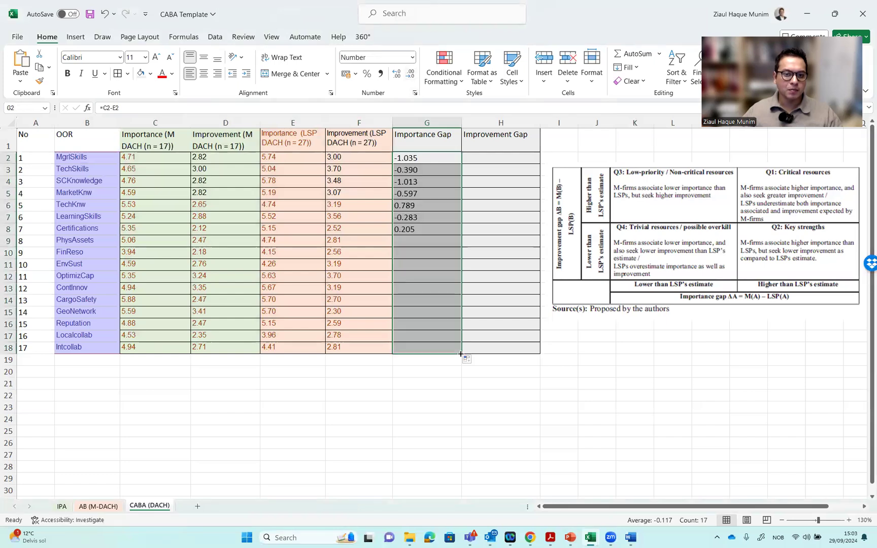
click(420, 434)
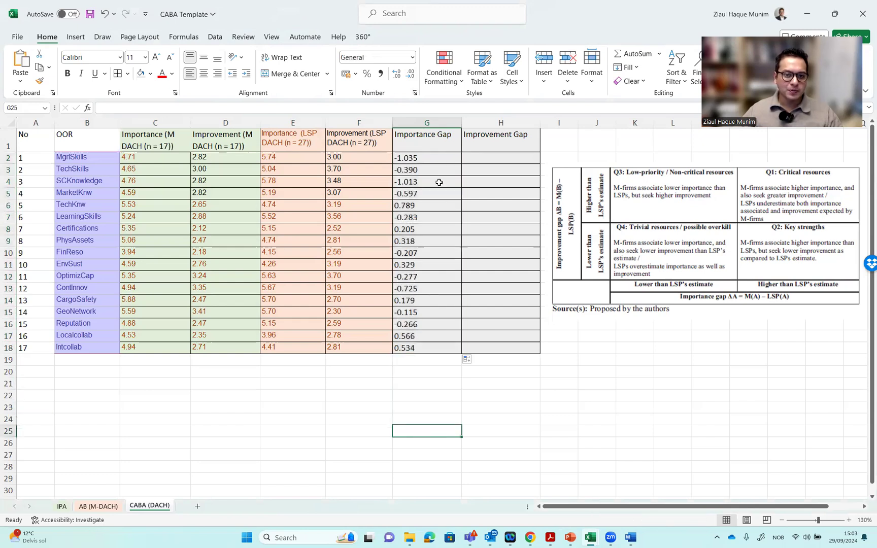
Inspect the importance gap formula in G2 against the importance gap definition in the quadrant matrix.
click(438, 158)
double_click(431, 159)
key(Escape)
double_click(447, 157)
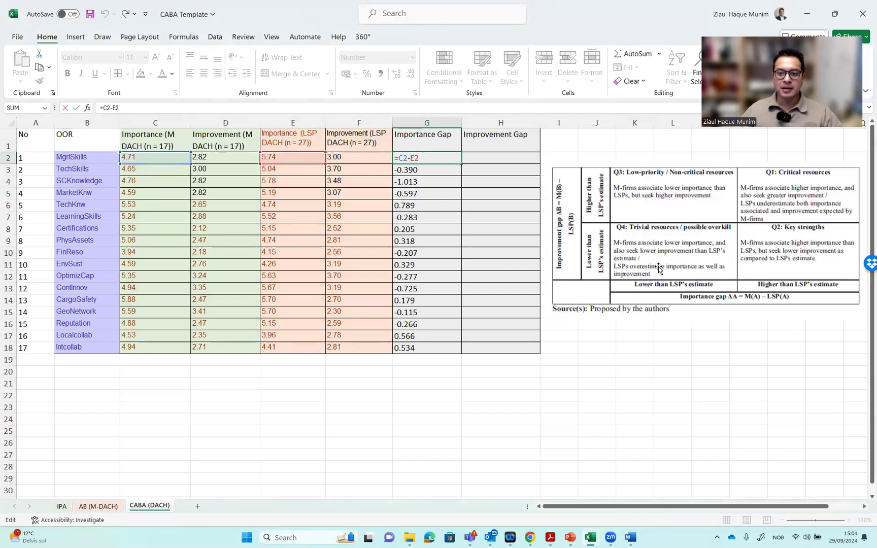
key(ctrl+Return)
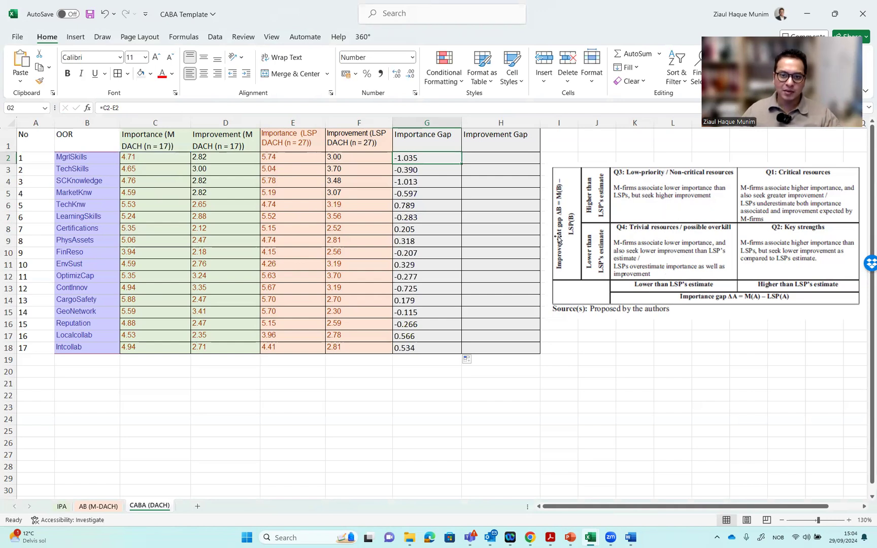
Calculate the MgrlSkills improvement gap in H2 as manufacturer improvement minus LSP improvement with the formula =D2-F2.
click(500, 155)
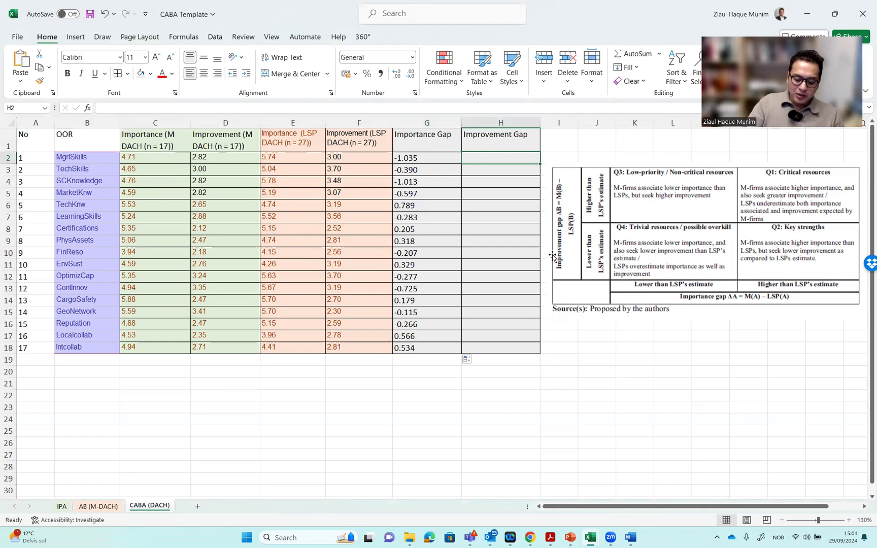
text(=)
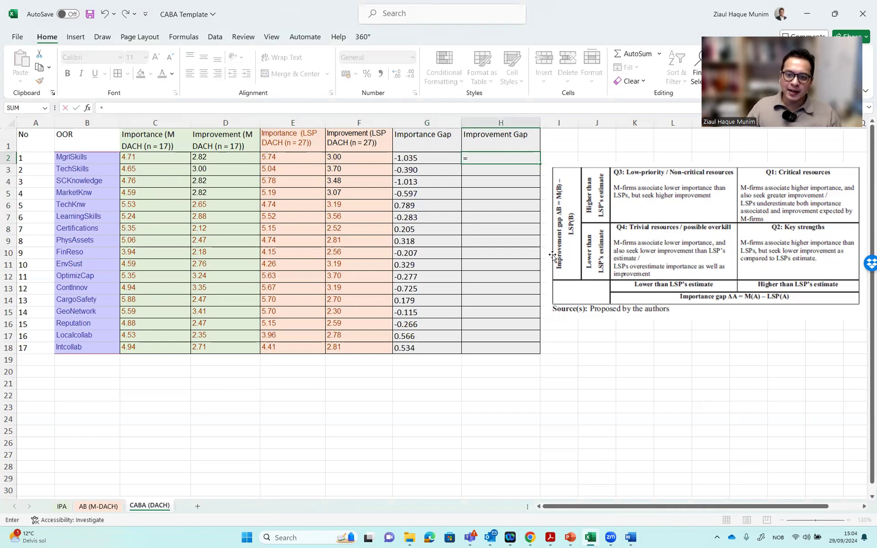
key(Left)
key(Left)
key(Left)
key(Left)
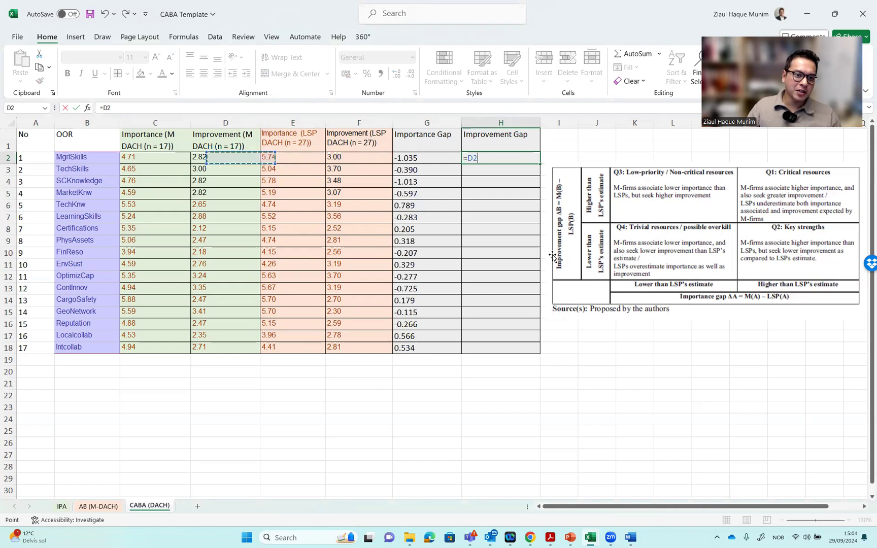
text(-)
key(Left)
key(Left)
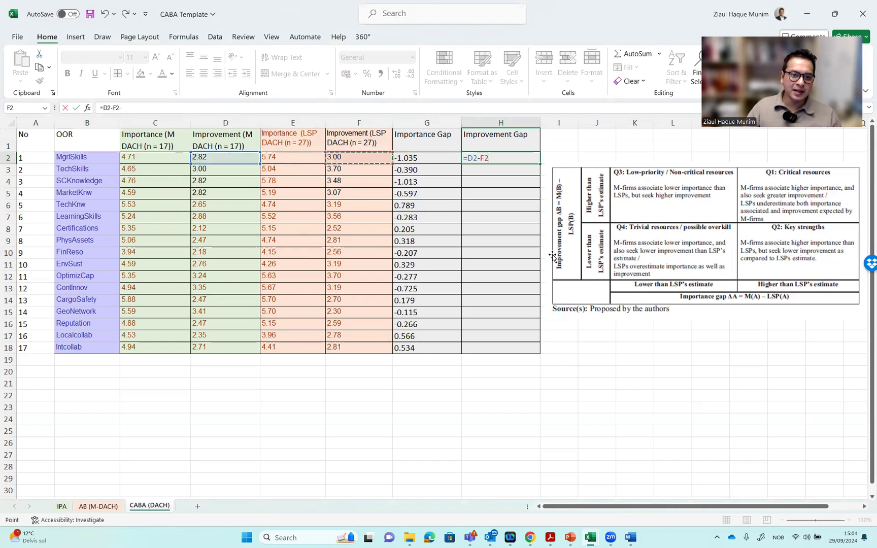
key(Return)
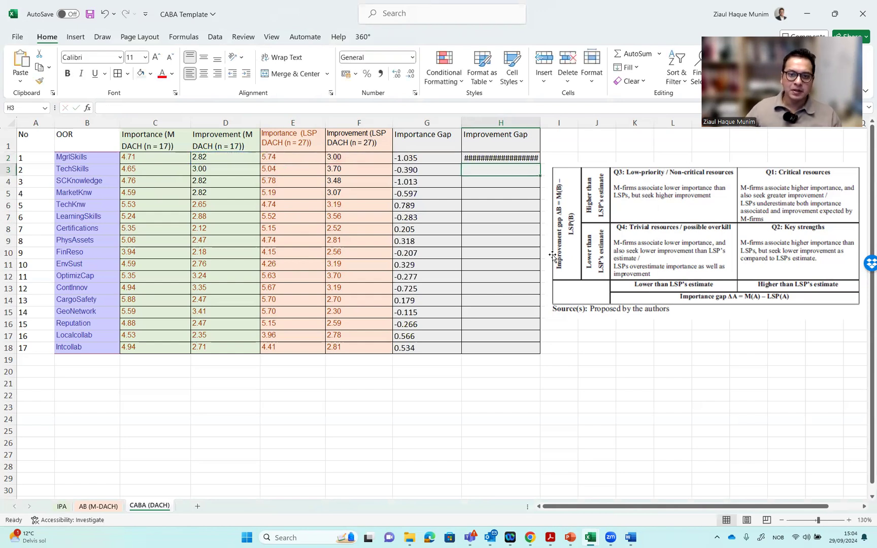
Format the improvement gap in H2 to three decimal places and fill its formula down through H18.
key(Up)
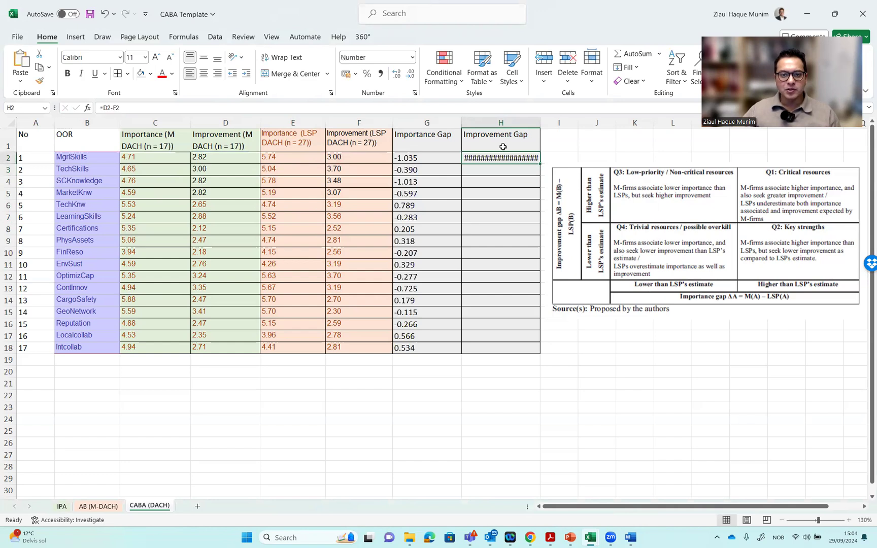
click(410, 75)
click(410, 75)
click(410, 75)
click(410, 74)
click(411, 74)
click(410, 75)
click(410, 74)
click(410, 75)
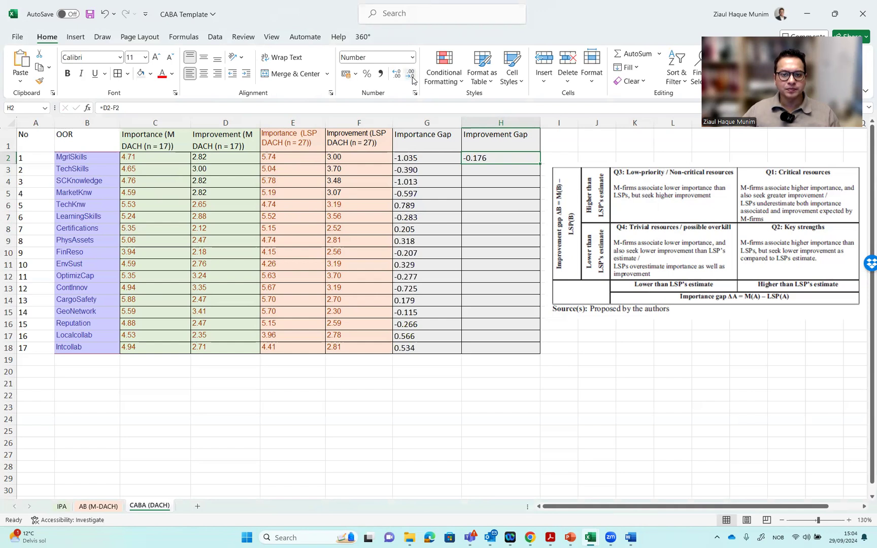
drag(541, 163, 540, 354)
drag(451, 440, 463, 418)
Compare the MgrlSkills importance and improvement gaps with the quadrant descriptions in the reference matrix.
click(435, 229)
drag(429, 158, 486, 160)
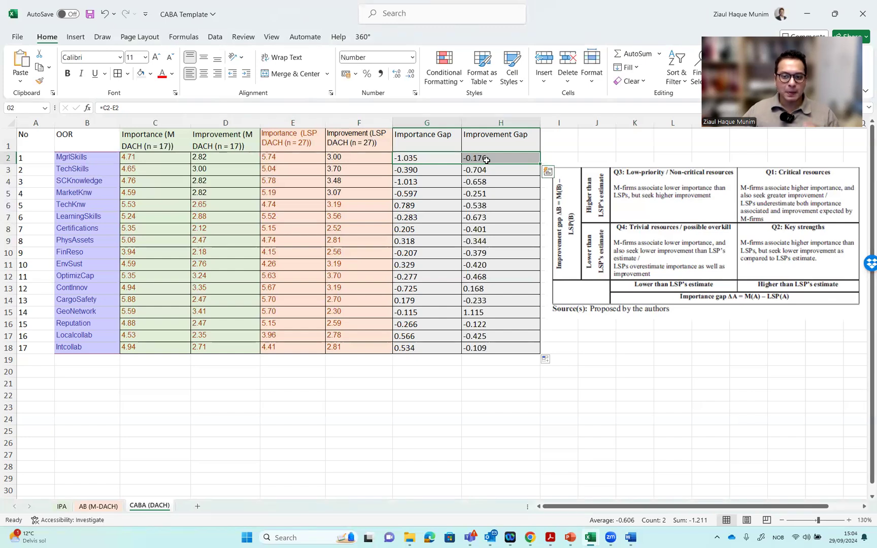
click(654, 249)
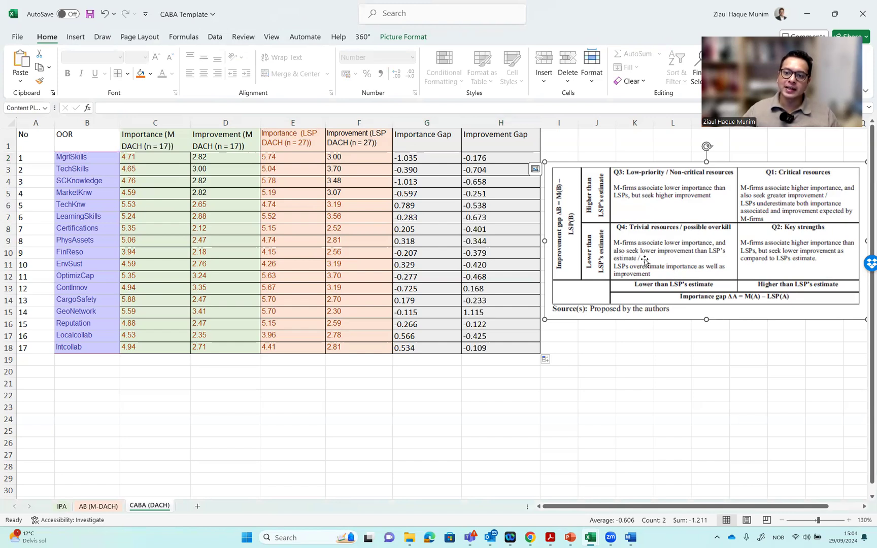
drag(501, 159, 76, 158)
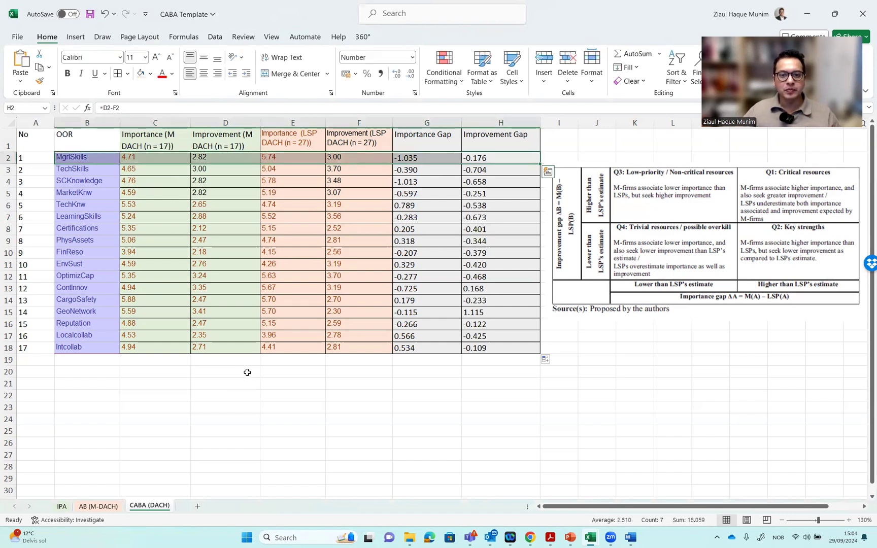
click(331, 432)
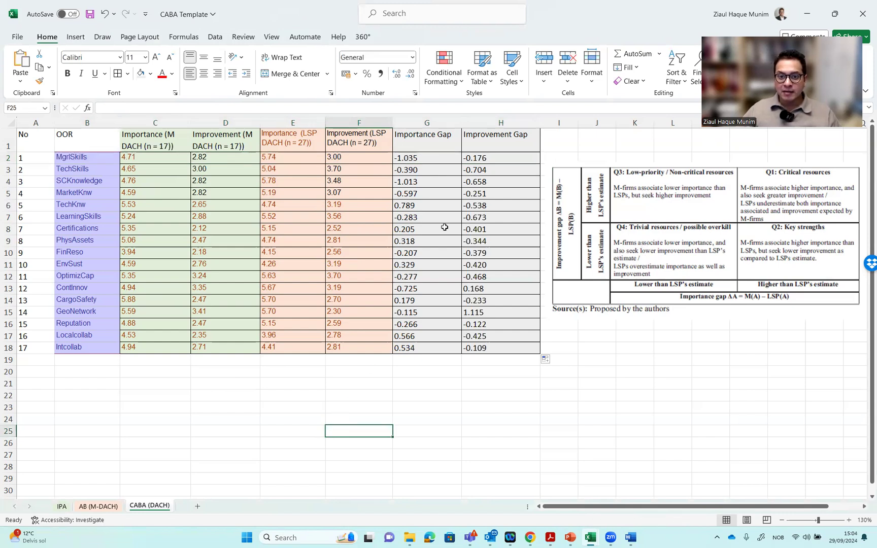
Rename the Importance Gap column header in G1 to "DACH Importance Gap".
double_click(455, 132)
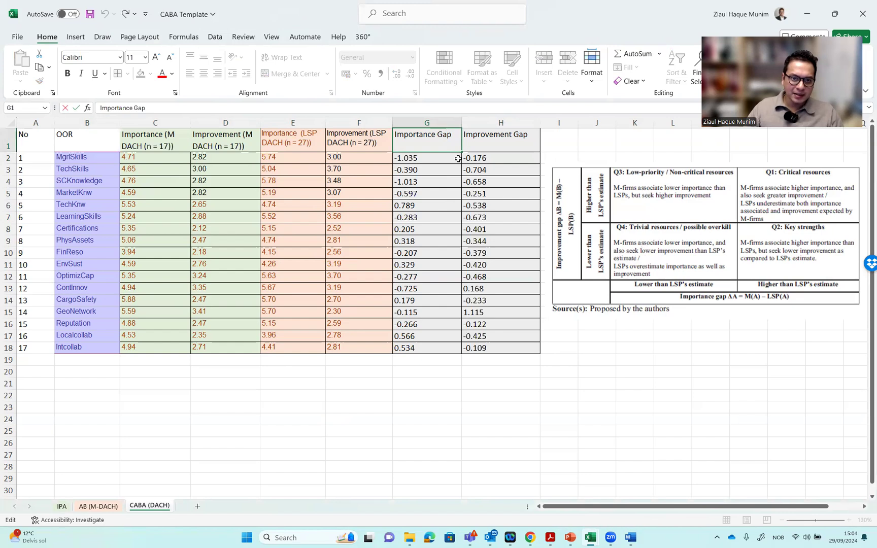
text(DACH)
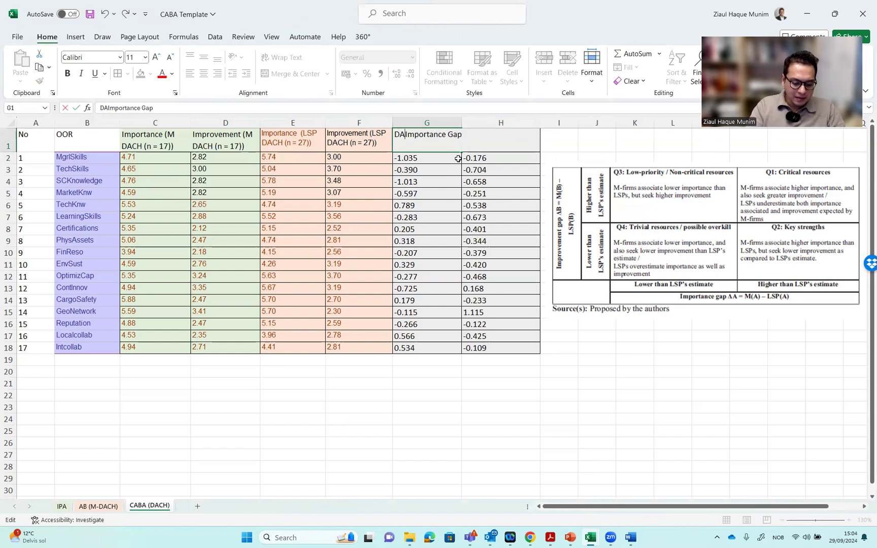
key(Return)
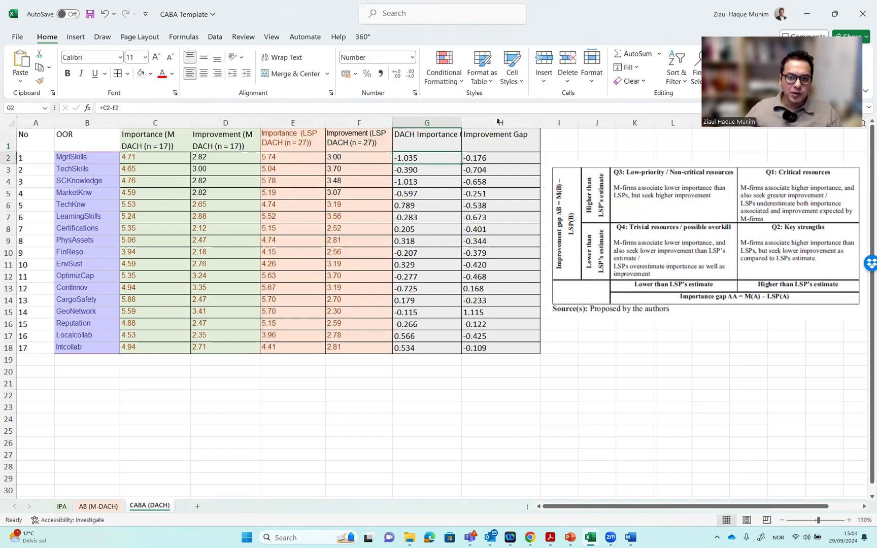
Rename the Improvement Gap column header in H1 to "DACH Improvement Gap".
double_click(471, 134)
click(463, 132)
text(DACH)
key(Return)
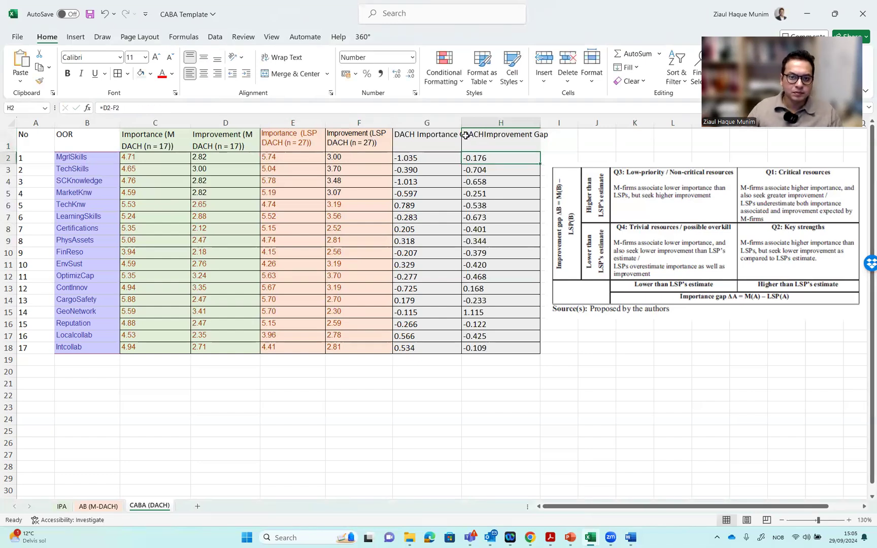
click(484, 133)
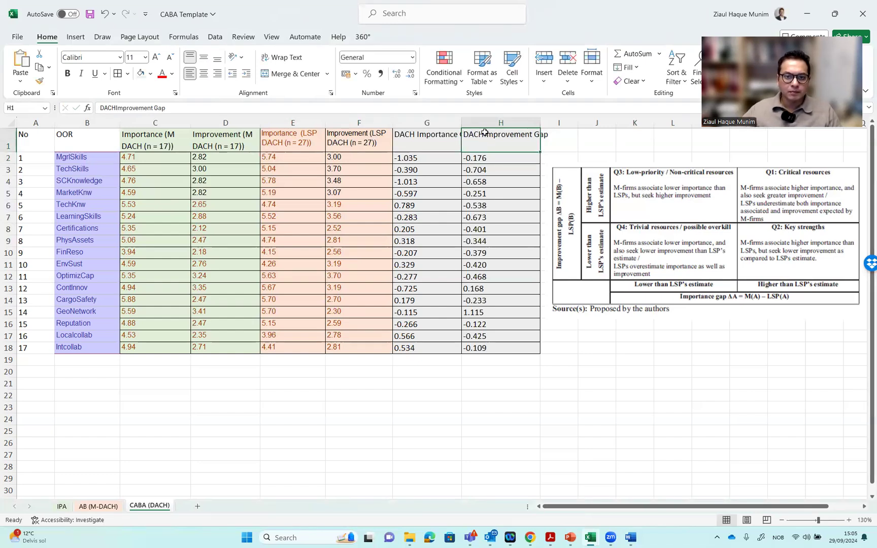
double_click(485, 133)
key(Return)
Wrap the text of the two gap column headers in G1:H1.
drag(493, 134, 440, 138)
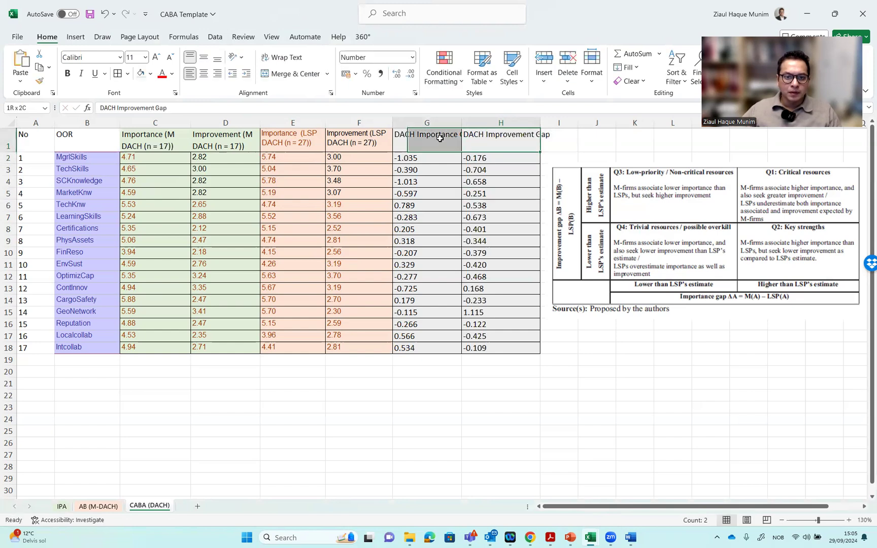
click(283, 57)
click(322, 457)
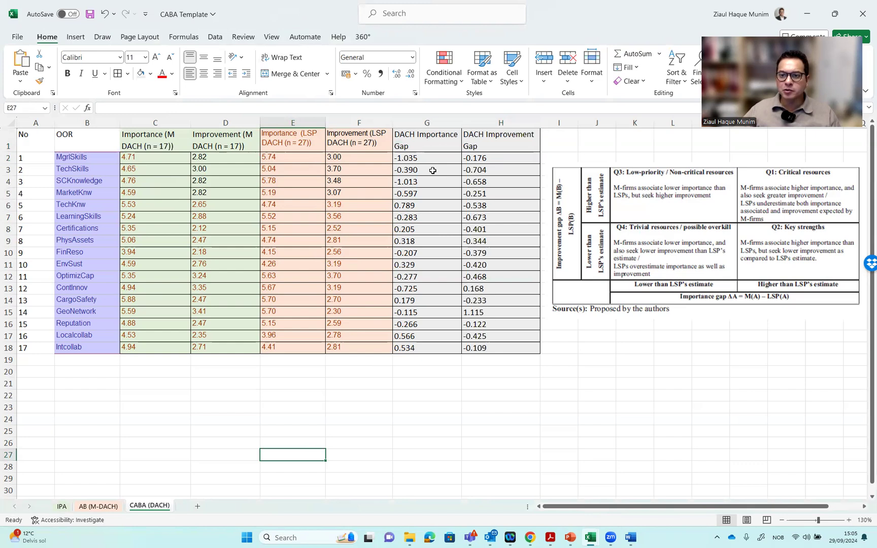
Insert a marker-only scatter chart from the importance and improvement gap columns, G1:H18.
drag(427, 141, 495, 349)
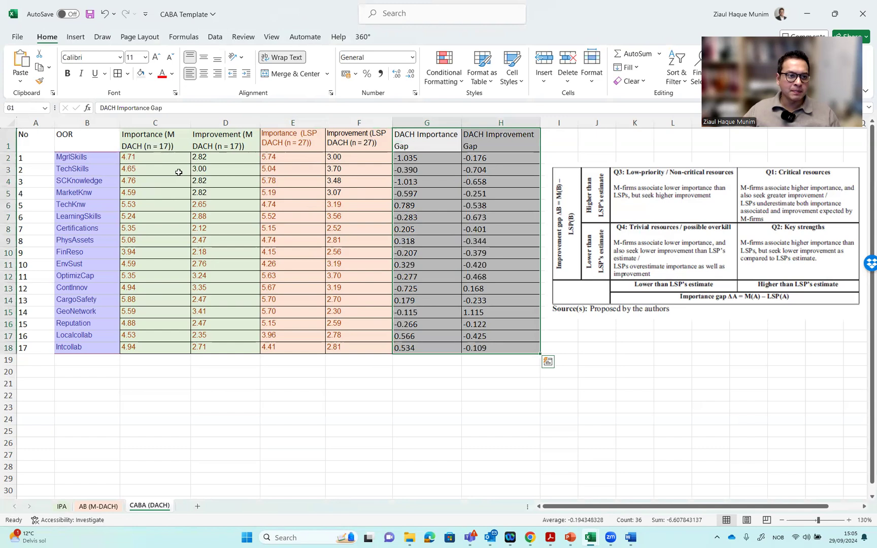
click(75, 37)
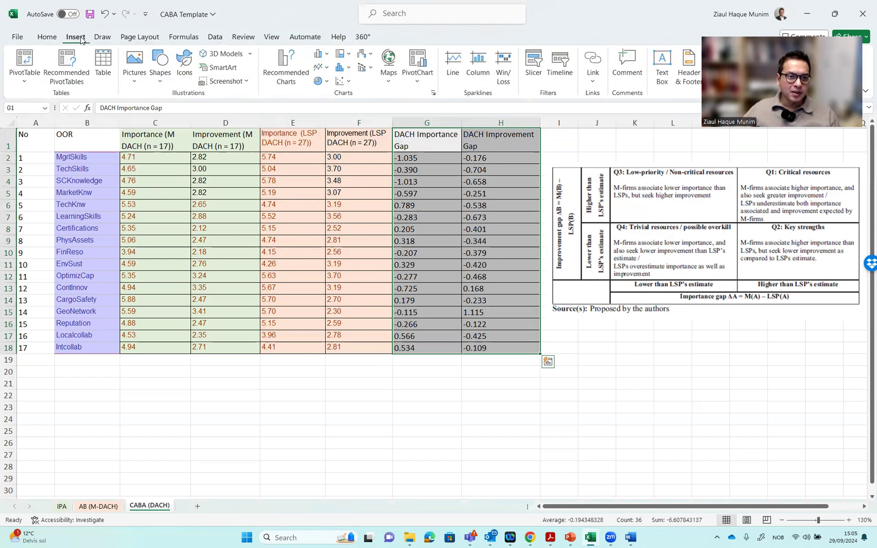
click(351, 84)
click(355, 118)
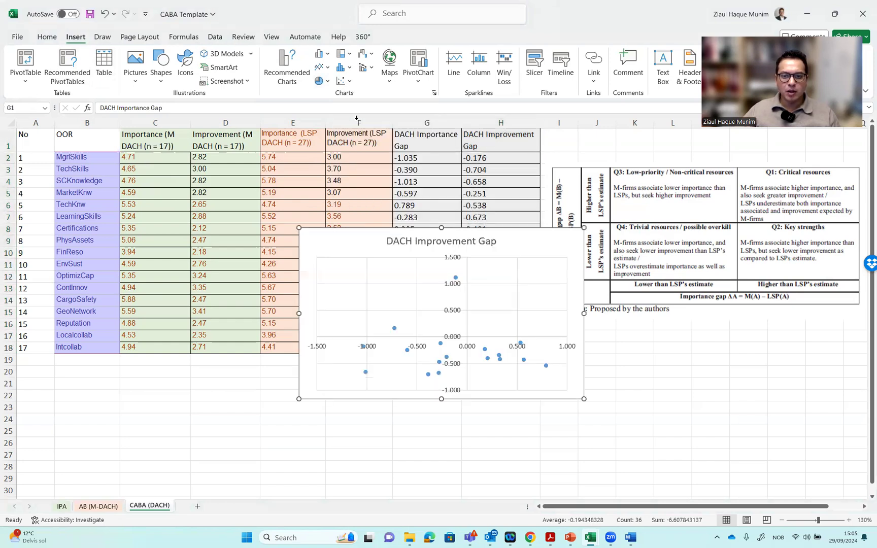
Move the scatter chart below the quadrant reference matrix and shift both slightly up the sheet.
scroll(604, 278, down, 2)
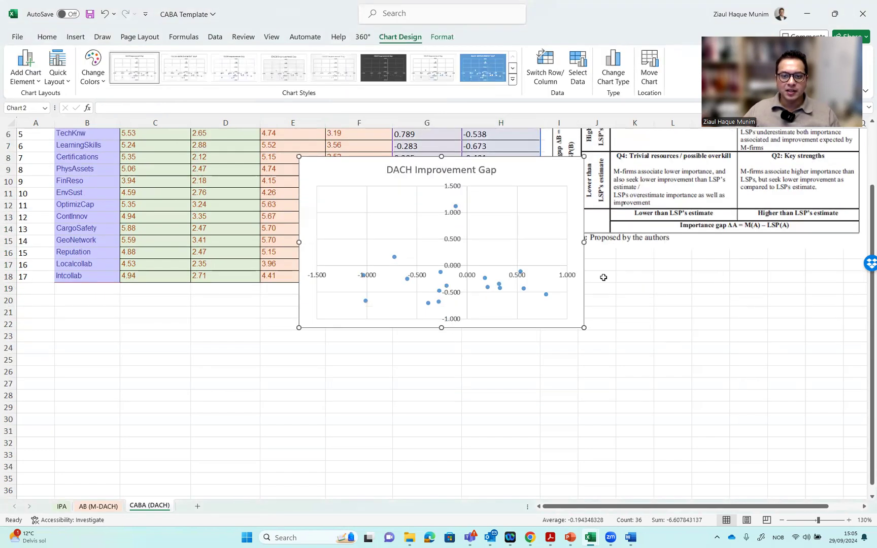
drag(525, 168, 785, 262)
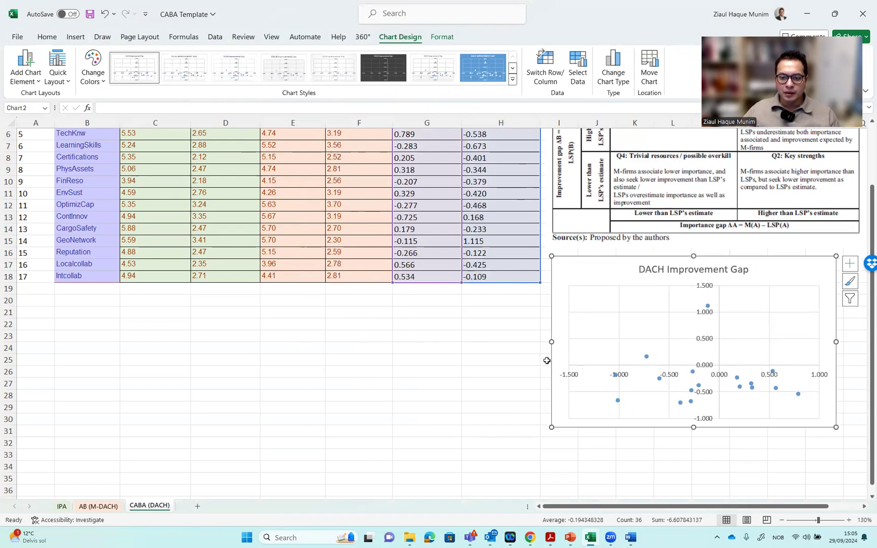
click(496, 374)
scroll(495, 373, up, 2)
drag(661, 258, 659, 233)
drag(612, 339, 615, 313)
Change the scatter chart's title to "CABA DACH".
click(675, 314)
click(668, 315)
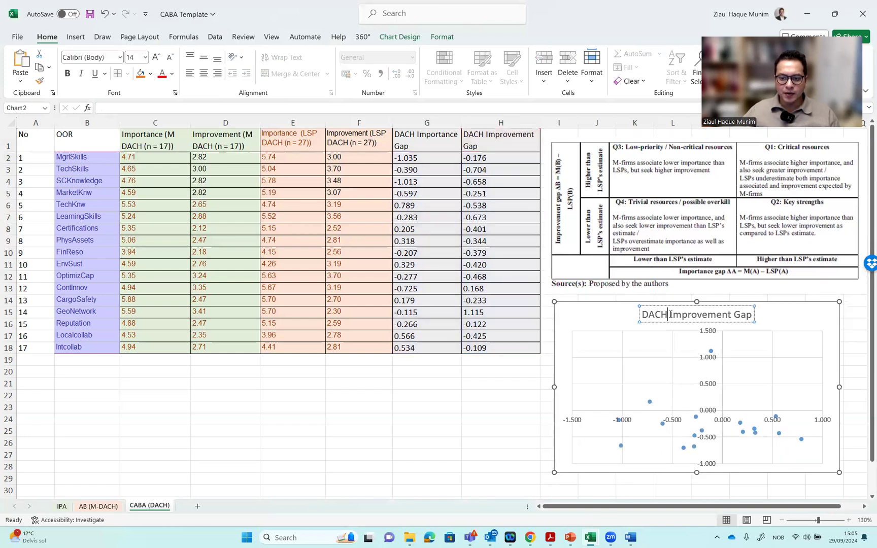
drag(753, 315, 651, 314)
text(CABA)
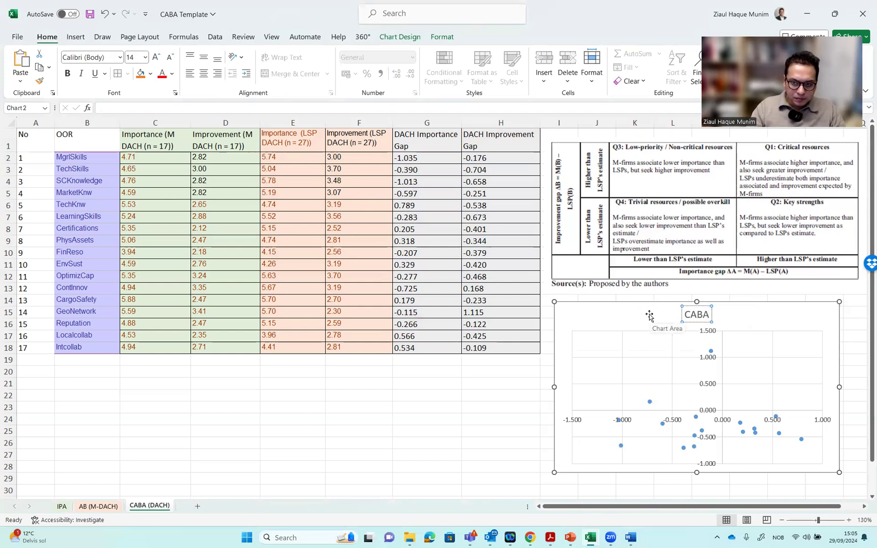
text( DACH)
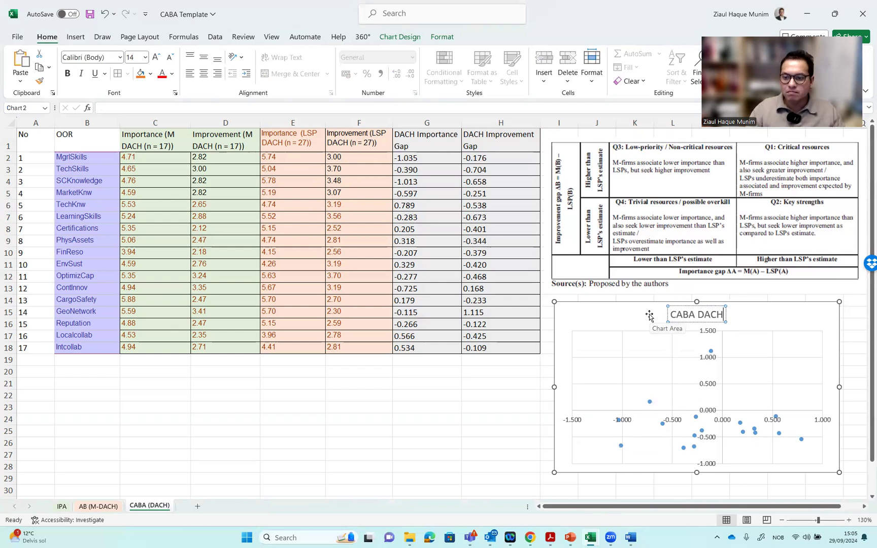
click(496, 441)
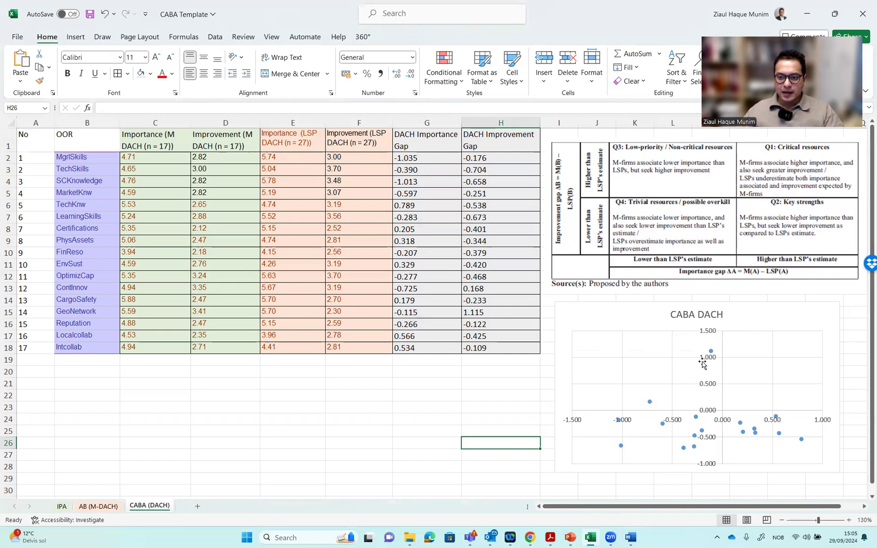
Nudge the CABA DACH chart slightly up and left to align it under the quadrant matrix.
click(624, 315)
drag(627, 310, 623, 305)
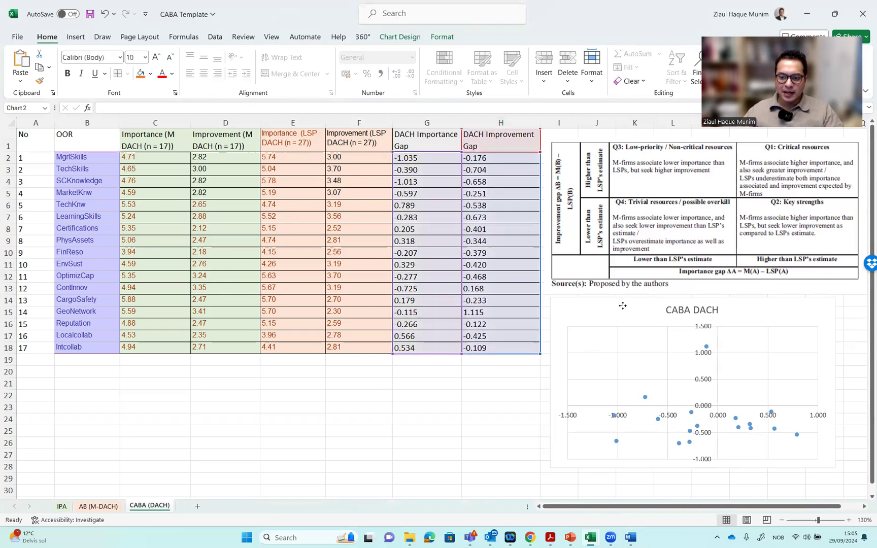
click(482, 442)
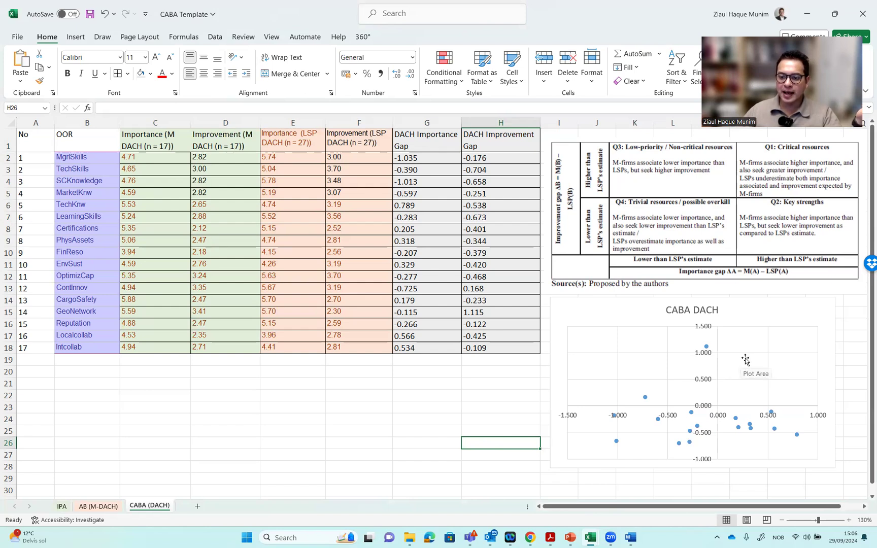
click(771, 315)
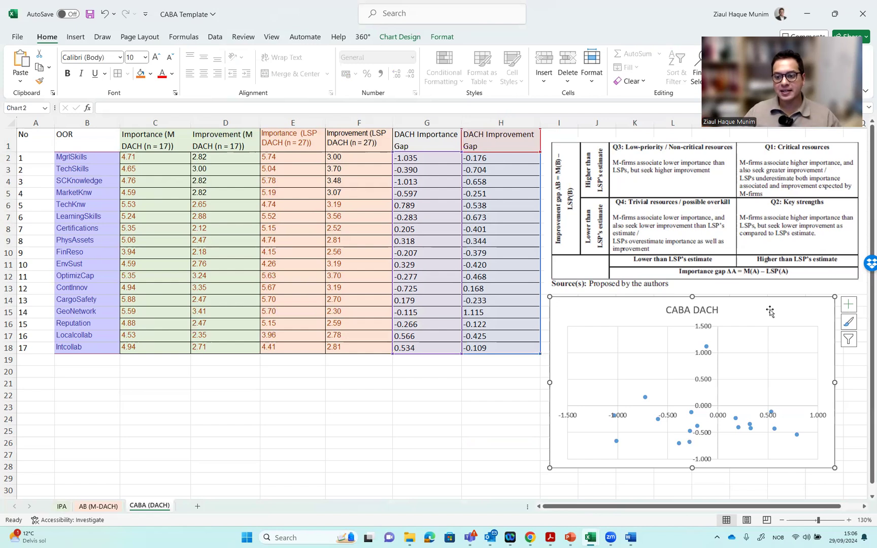
click(509, 443)
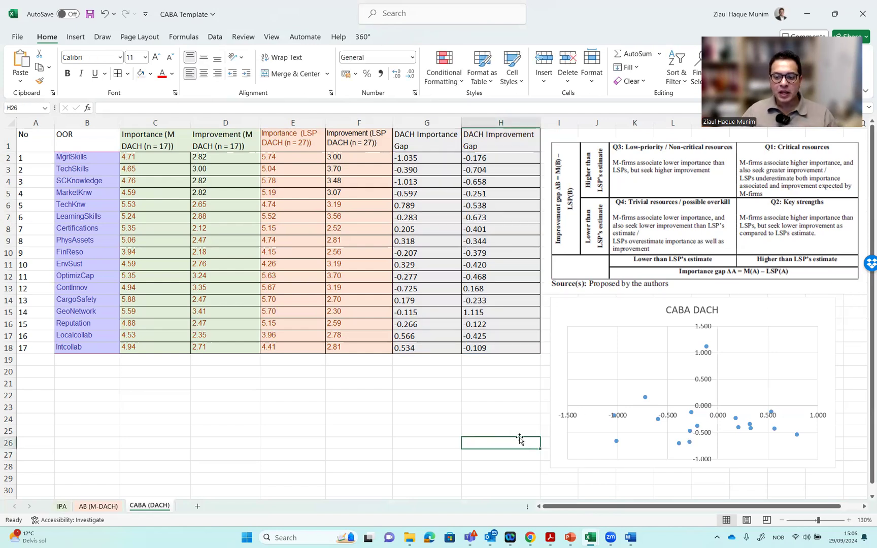
Add data labels to the scatter points of the CABA DACH chart and open their formatting options.
click(765, 318)
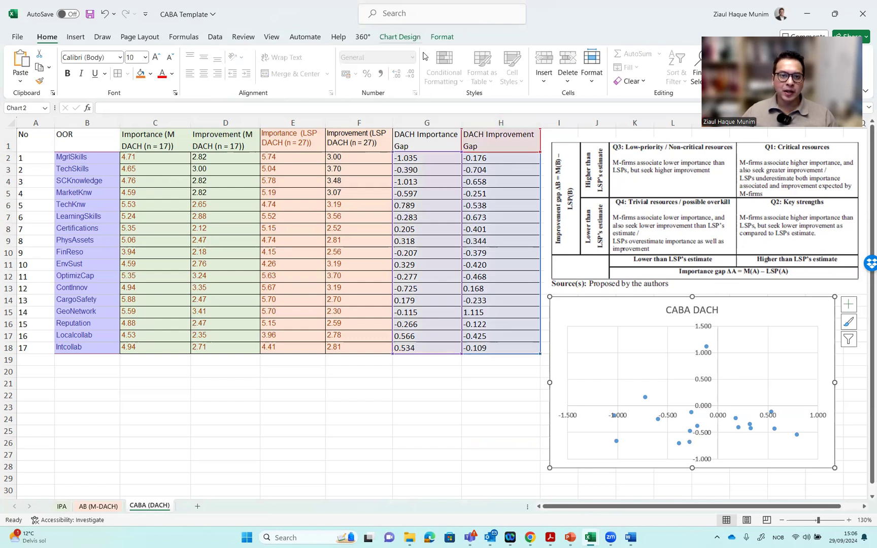
click(400, 36)
click(23, 77)
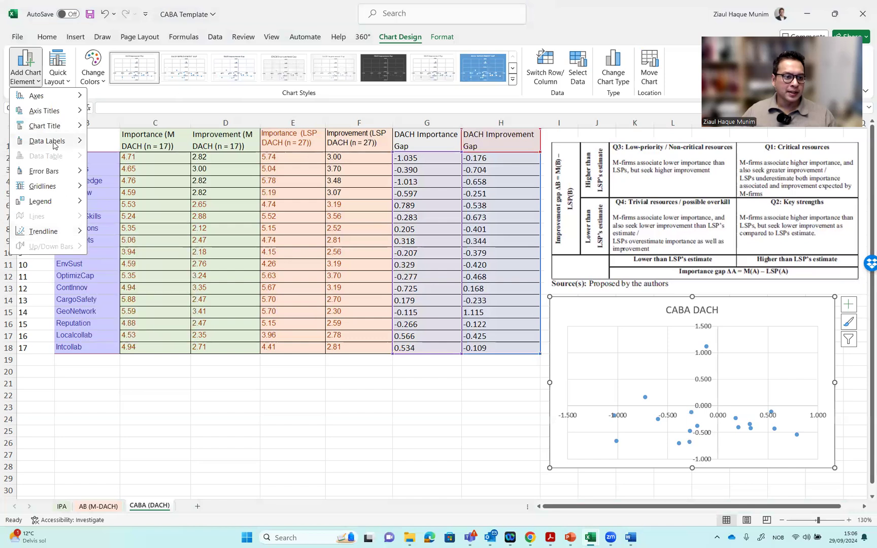
mouse_move(55, 141)
click(144, 323)
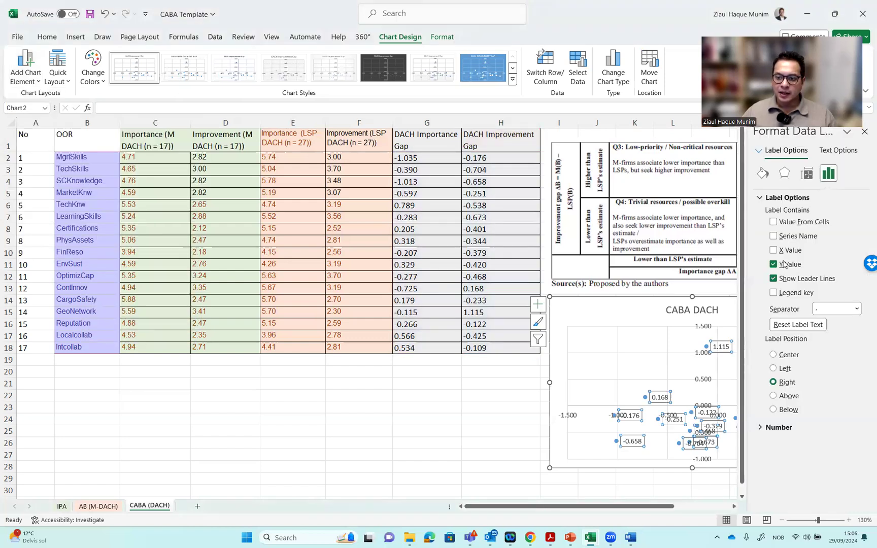
Label the points with the resource names from B2:B18 instead of their Y values, and close the label formatting.
click(785, 265)
click(788, 223)
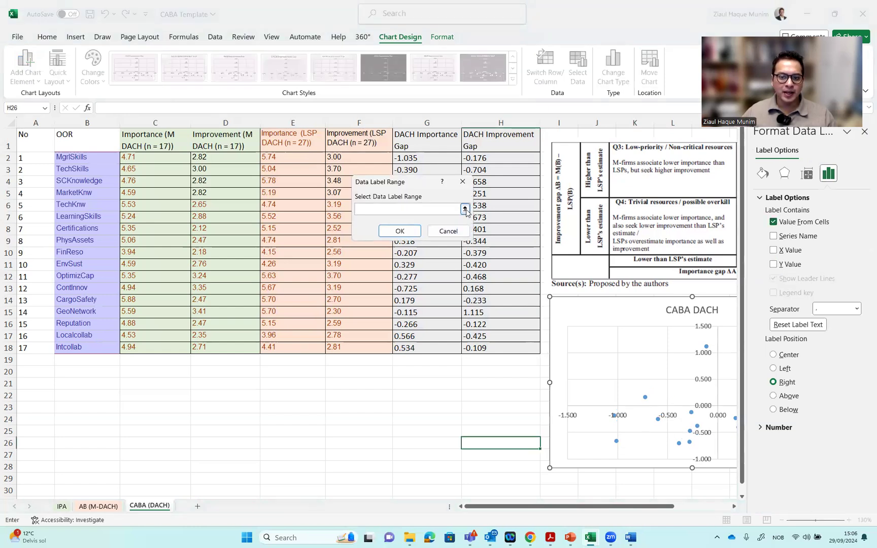
click(465, 208)
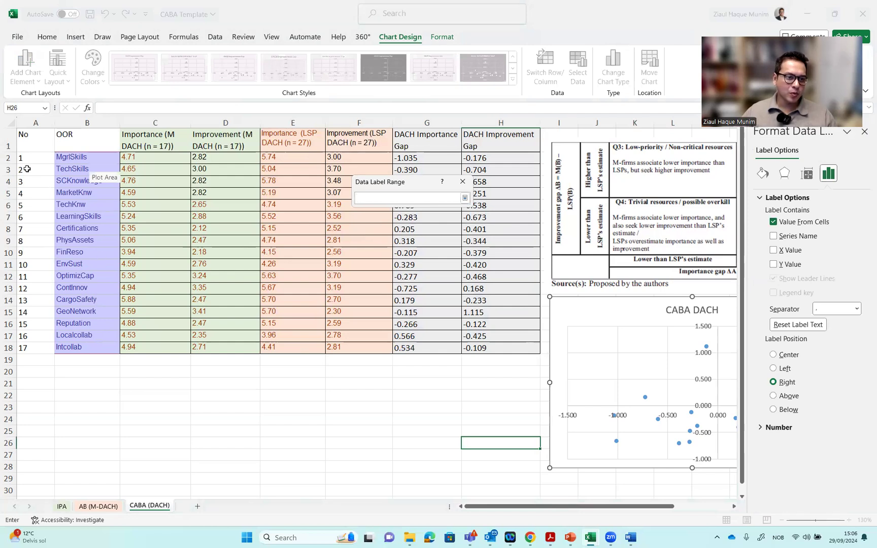
drag(81, 153, 84, 349)
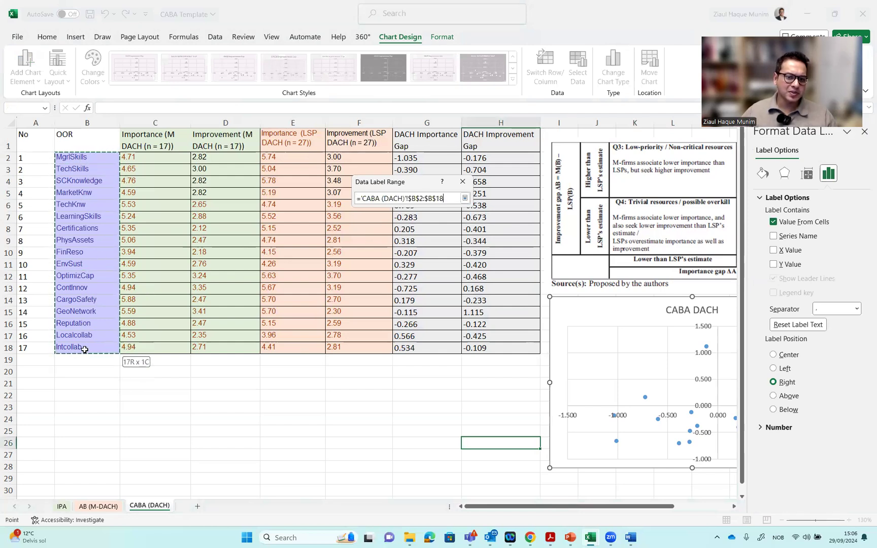
click(465, 198)
click(400, 231)
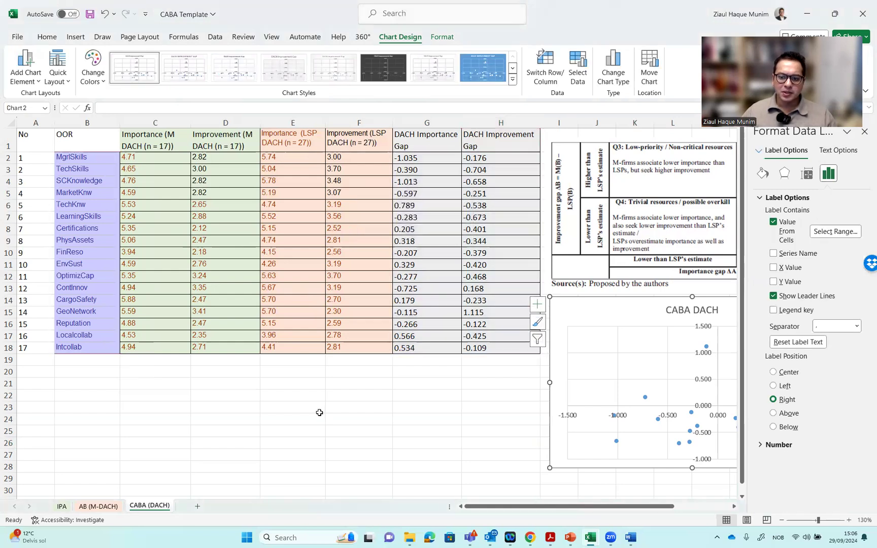
click(864, 132)
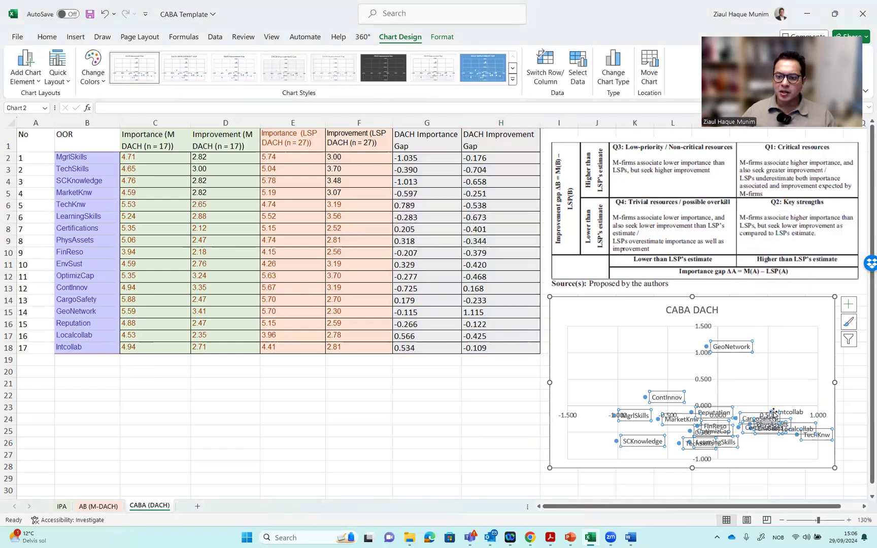
click(500, 444)
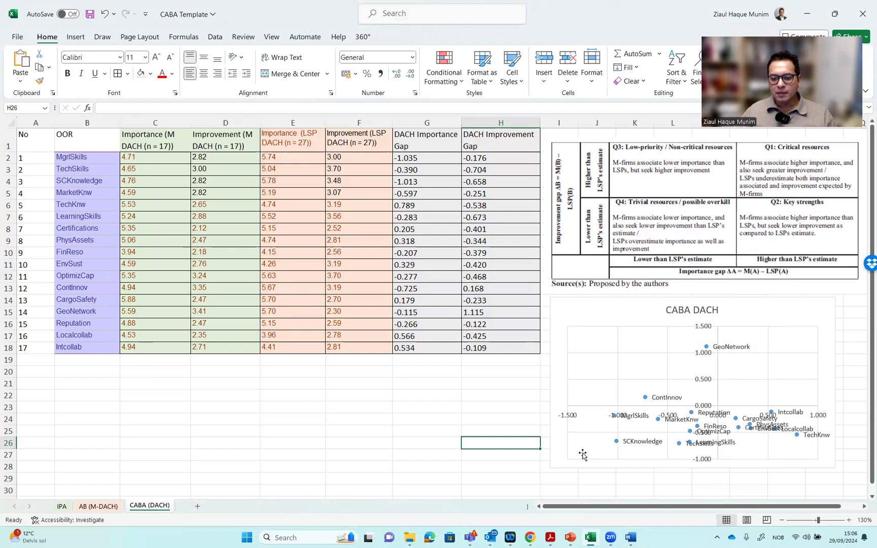
Enlarge the CABA DACH chart at its lower-left corner, extending it down to about row 35.
click(569, 464)
scroll(572, 424, down, 2)
drag(550, 396, 520, 479)
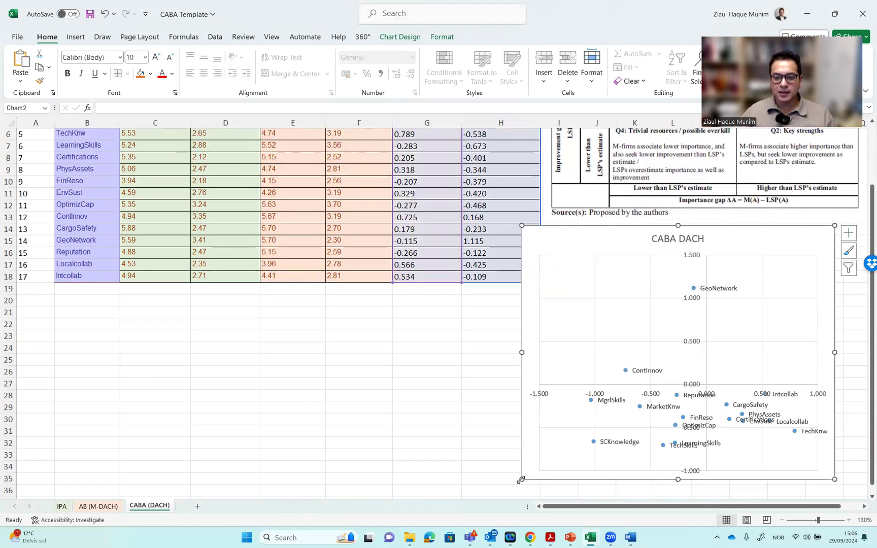
click(425, 461)
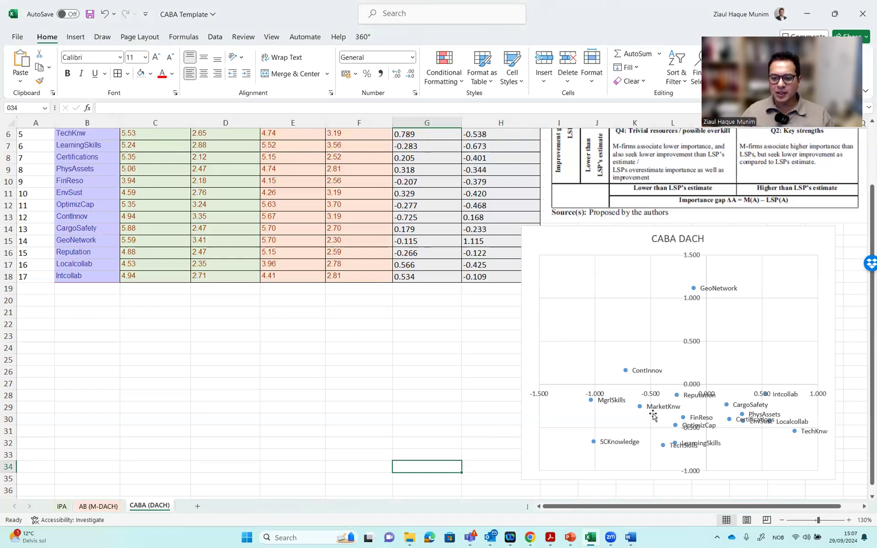
Copy the CABA DACH chart into slide 10 of the PowerPoint presentation as a picture and place it beside the published DACH chart.
click(619, 240)
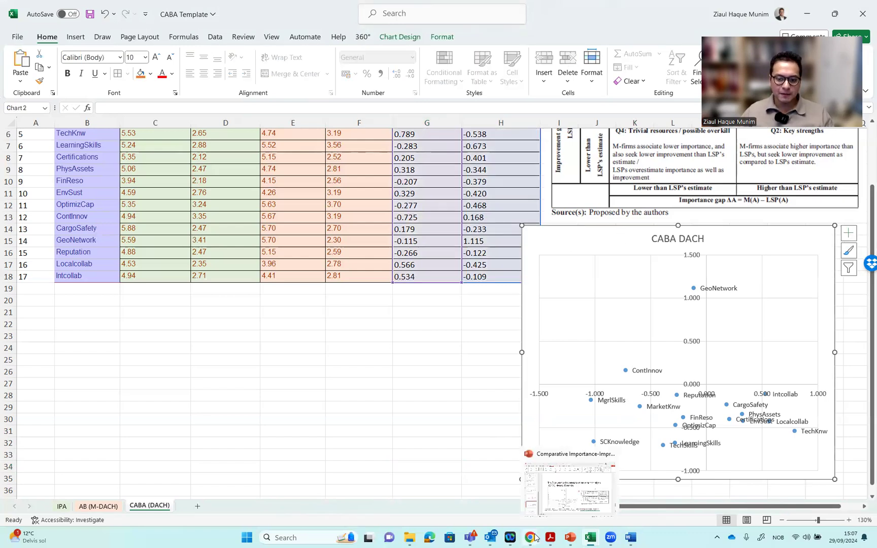
mouse_move(534, 537)
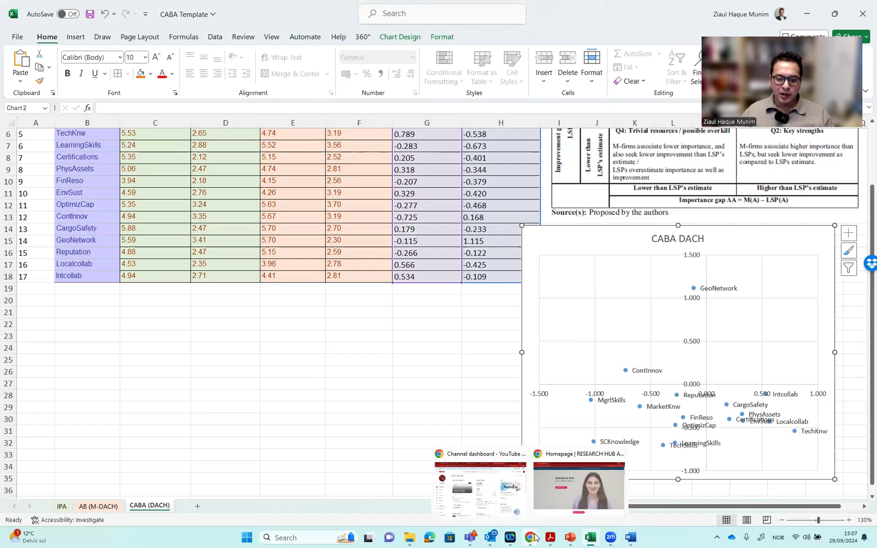
click(575, 537)
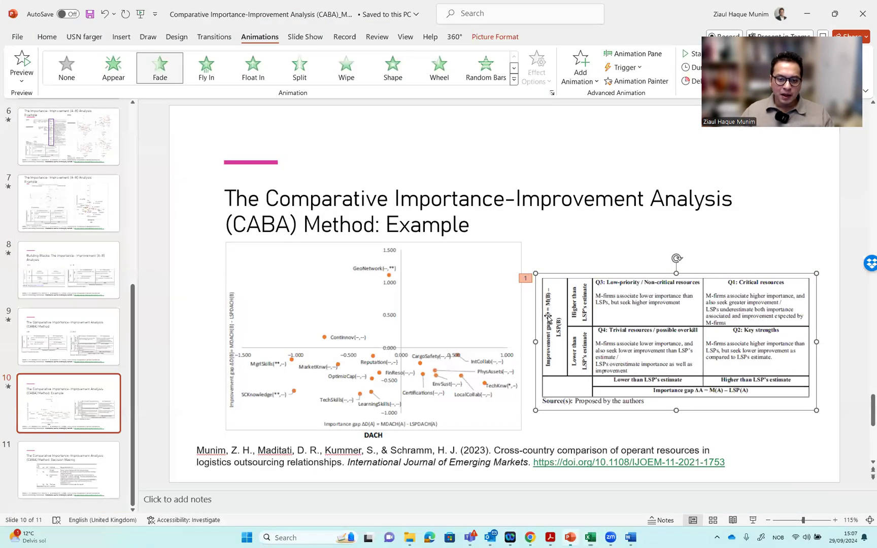
click(579, 238)
right_click(576, 237)
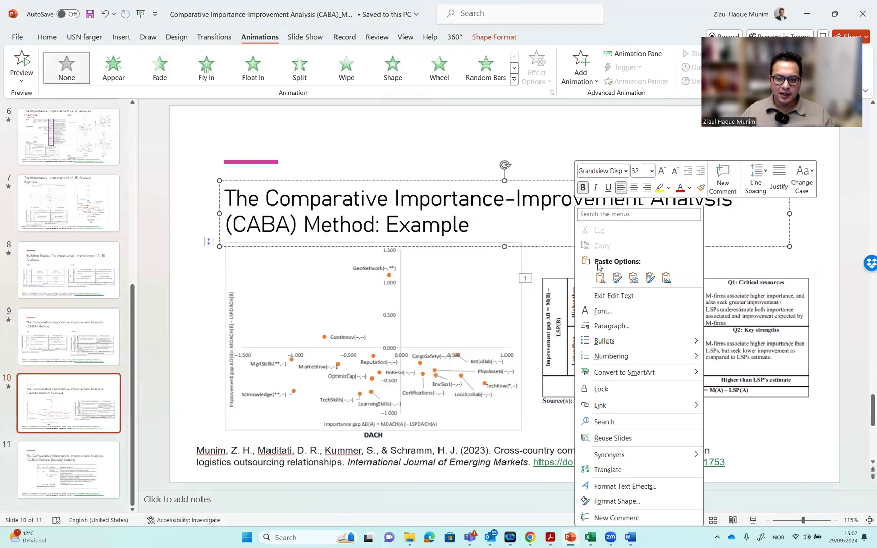
right_click(719, 262)
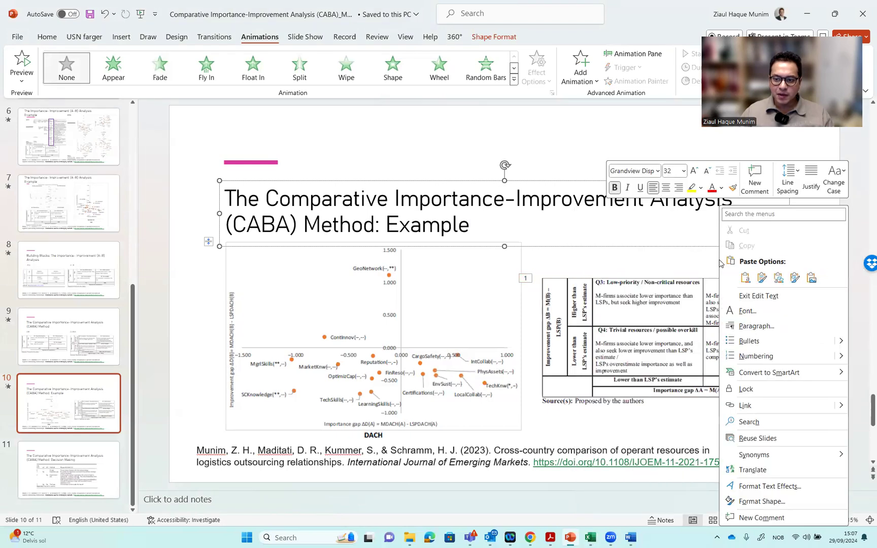
click(812, 278)
drag(585, 198, 739, 244)
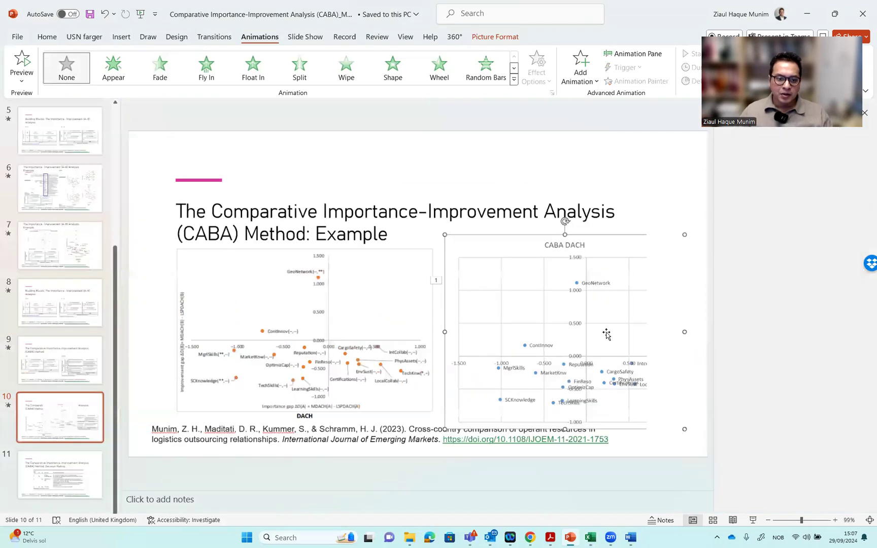
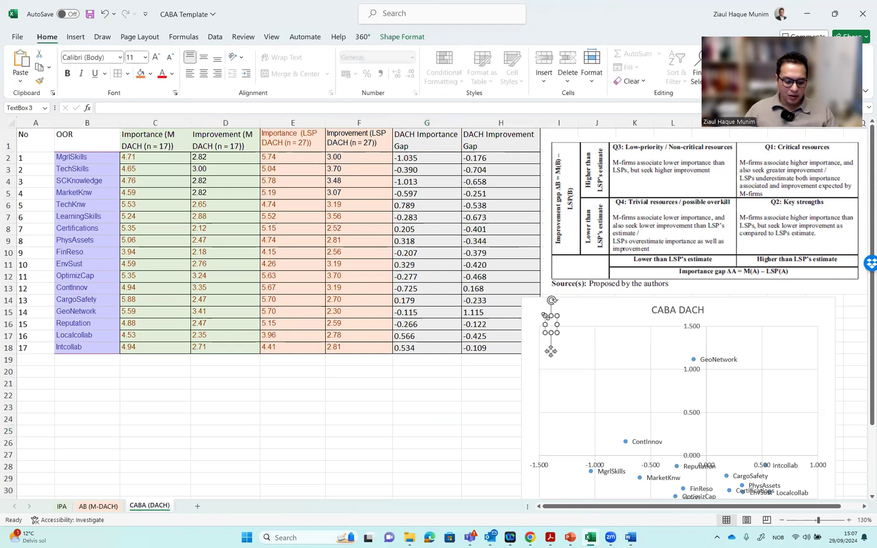
Label the chart's upper-left quadrant "Q3. Low-pririty" in the text box, move it beside the chart title, and make it bold.
text(Q3.)
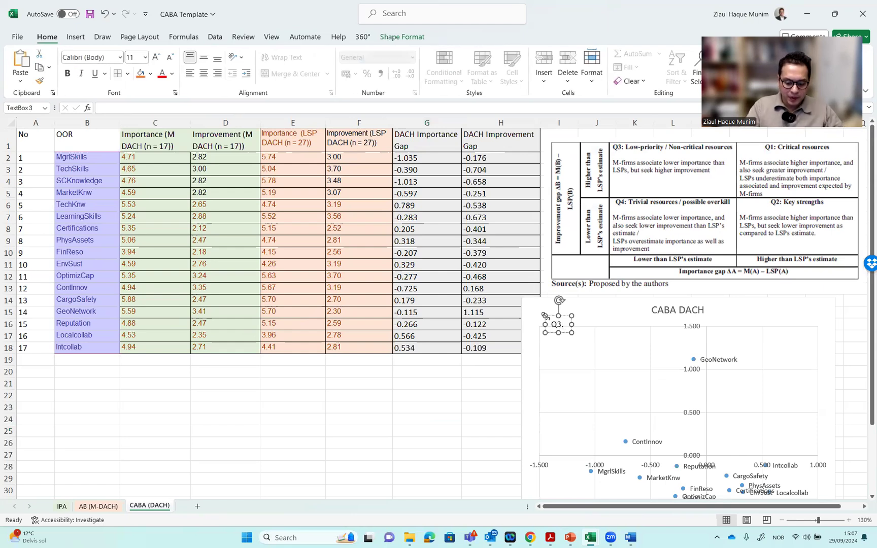
text( Low-pri)
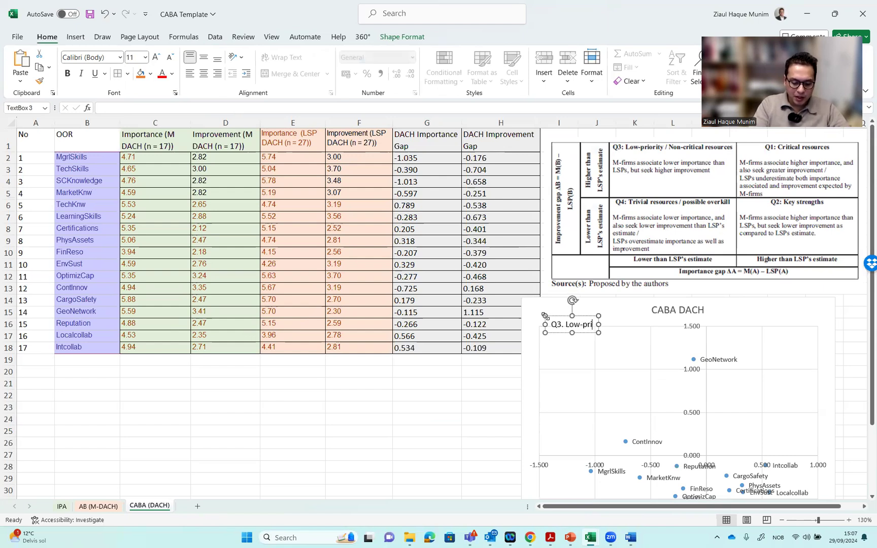
text(ority)
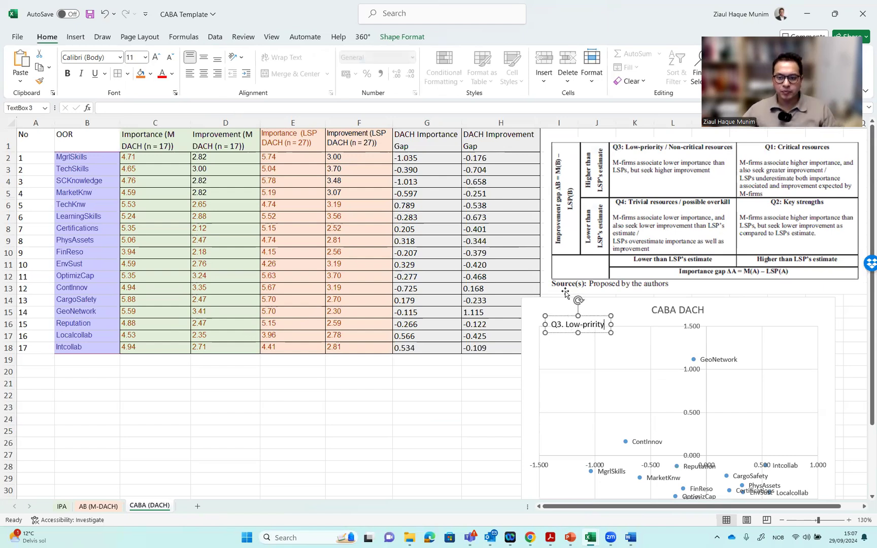
drag(587, 316, 577, 305)
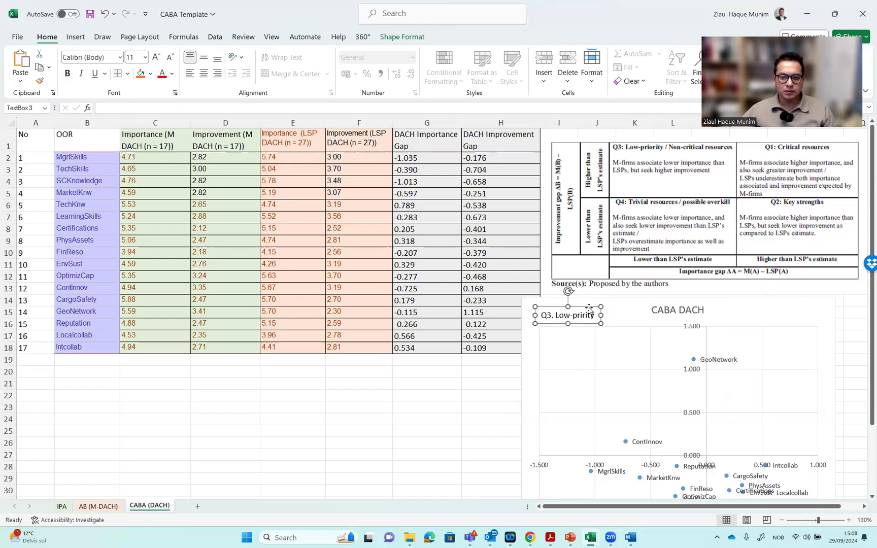
click(67, 74)
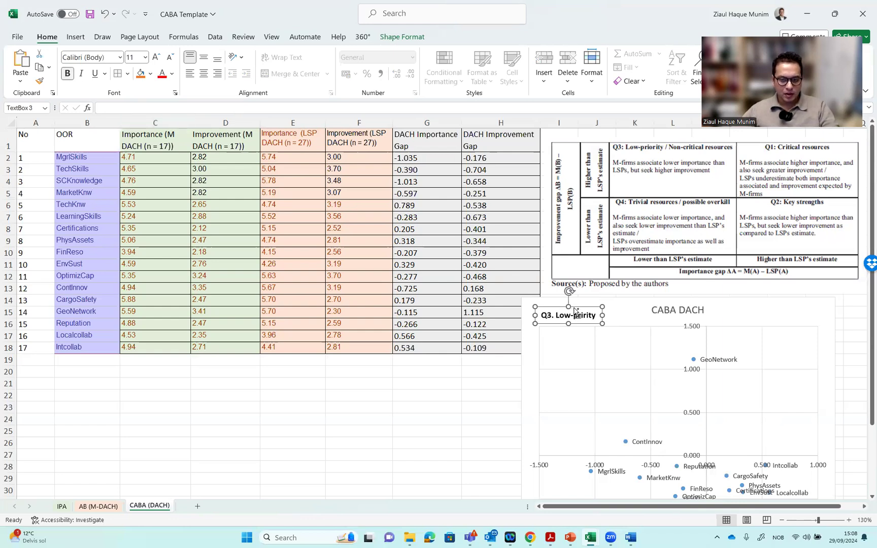
Duplicate the Q3 label to the chart's upper-right corner and change its text to "Q1. Critical".
key(ctrl+d)
drag(604, 317, 813, 306)
click(766, 315)
key(Delete)
text(1. )
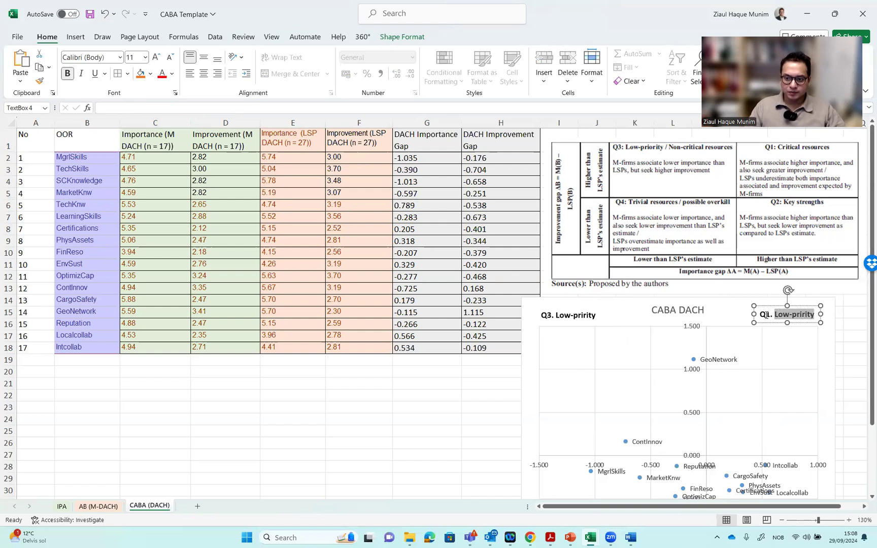
text(Critical)
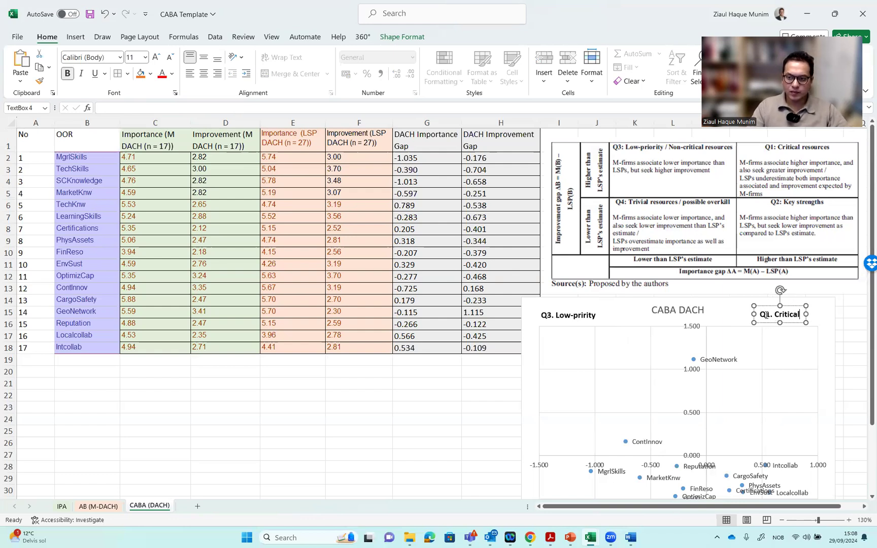
Duplicate the Q1 label to the chart's lower-right corner and change its text to "Q2. Key strengths".
click(796, 306)
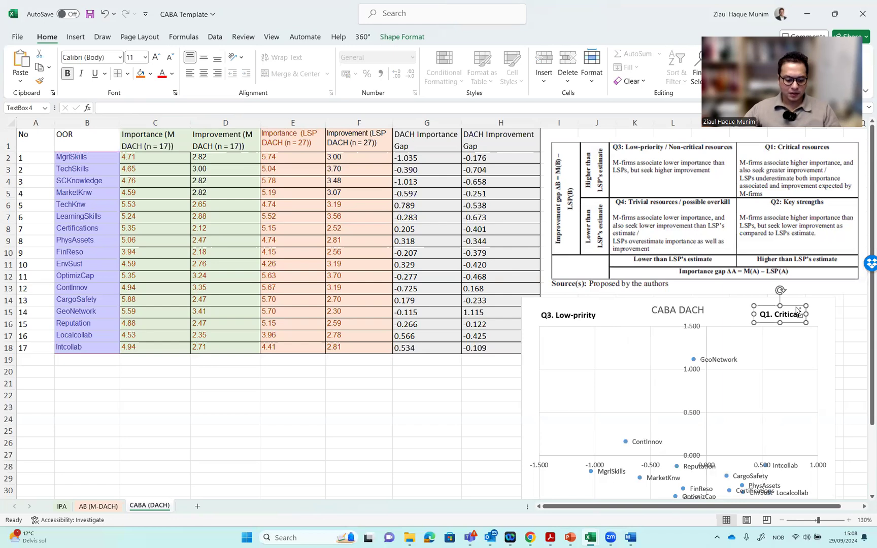
key(ctrl+d)
scroll(716, 365, down, 2)
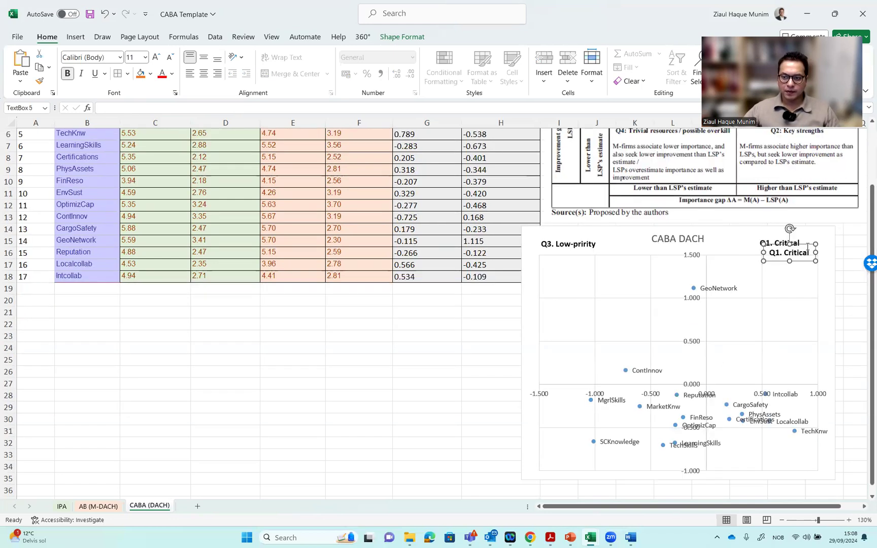
drag(806, 259, 809, 472)
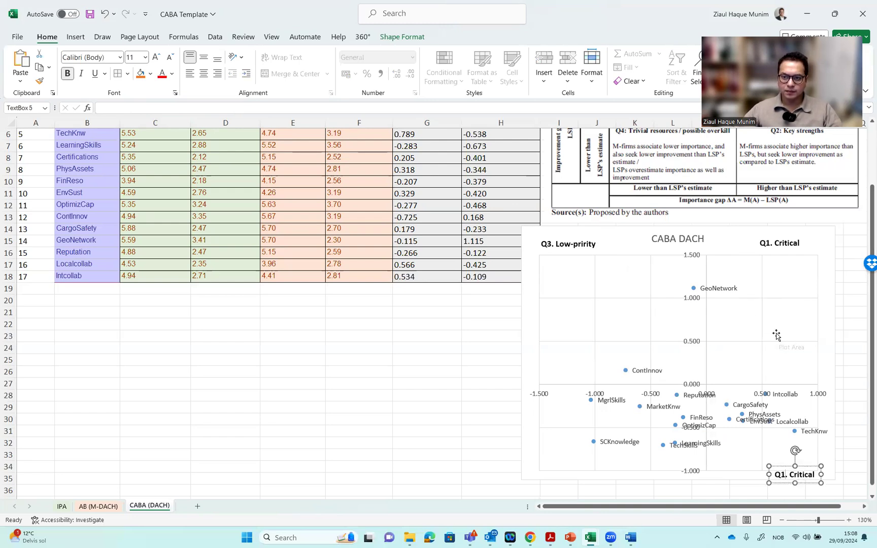
scroll(777, 335, up, 1)
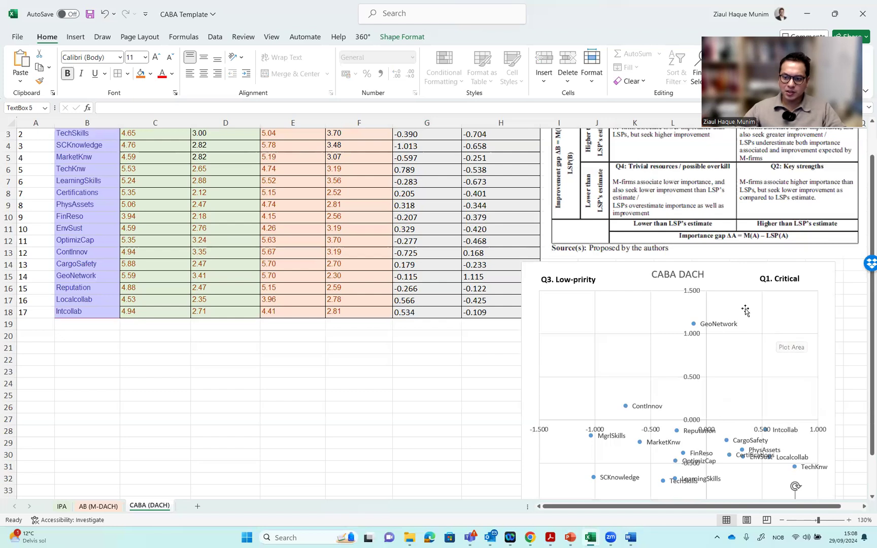
scroll(748, 319, down, 2)
key(BackSpace)
text(2)
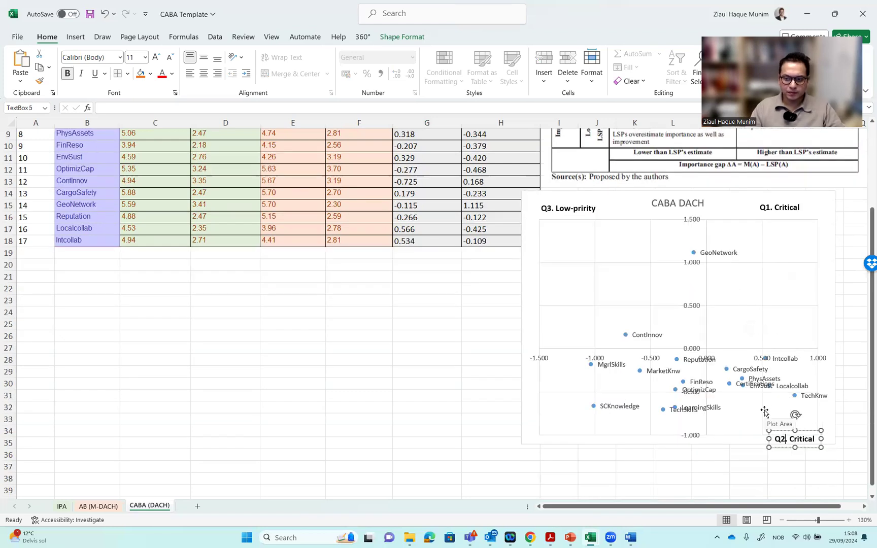
key(shift+Right)
key(shift+Right)
key(shift+Right)
key(shift+Right)
key(shift+Right)
key(shift+Right)
key(shift+Right)
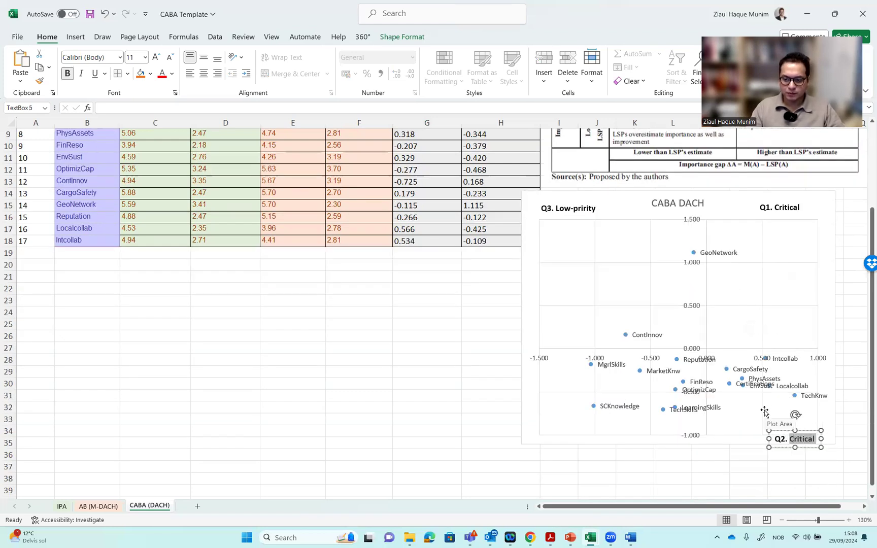
text(Key st)
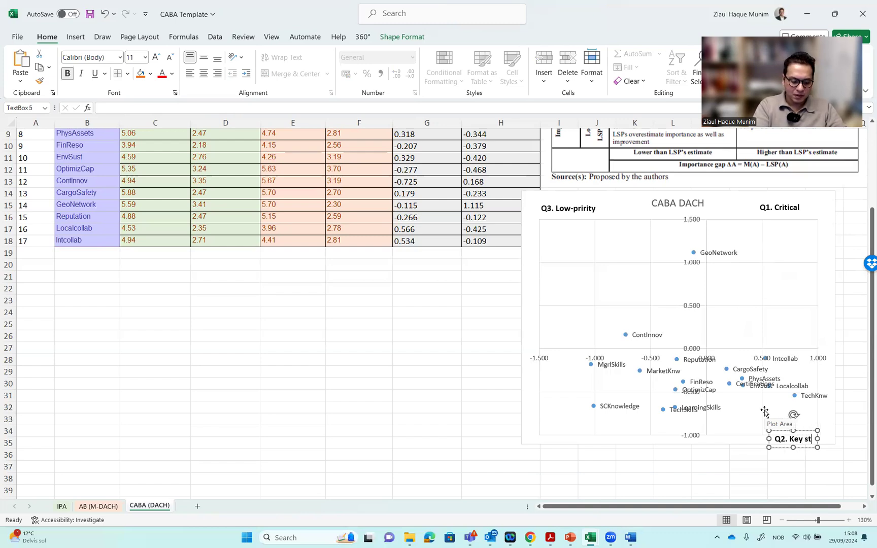
text(rengths)
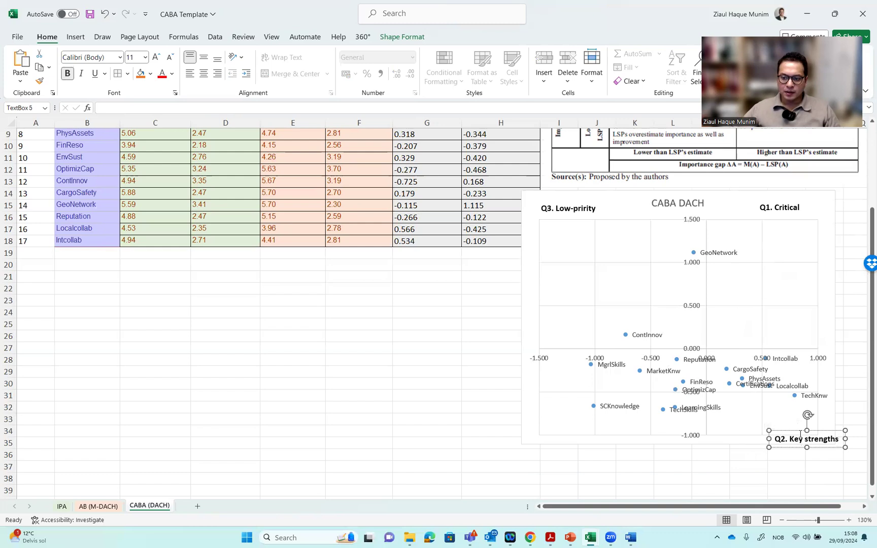
Duplicate the "Q2. Key strengths" label to the chart's lower-left corner and change its text to "Q2. Possible overkill".
click(800, 431)
key(ctrl+d)
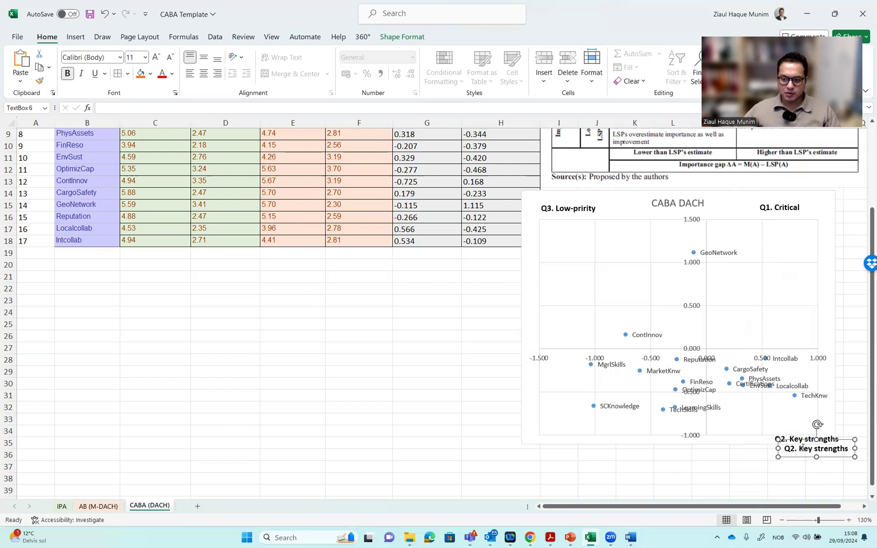
drag(806, 444, 556, 430)
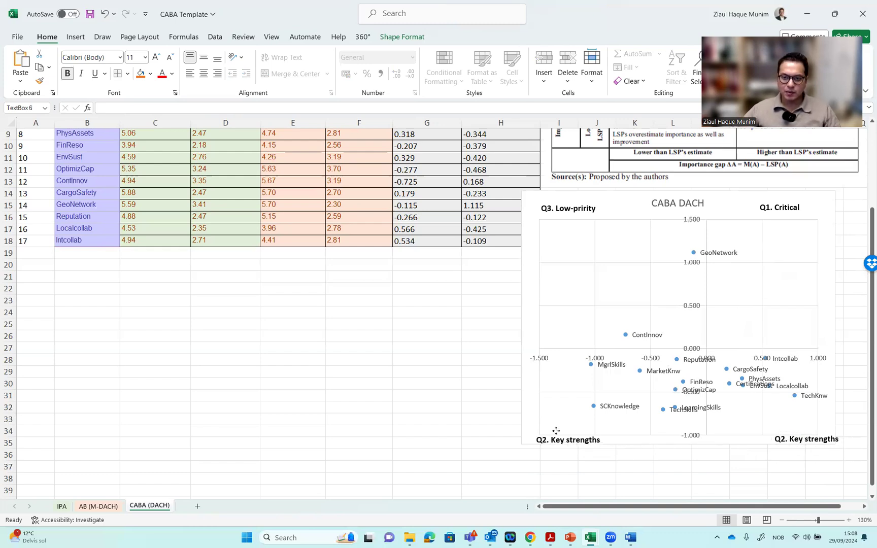
scroll(587, 328, up, 1)
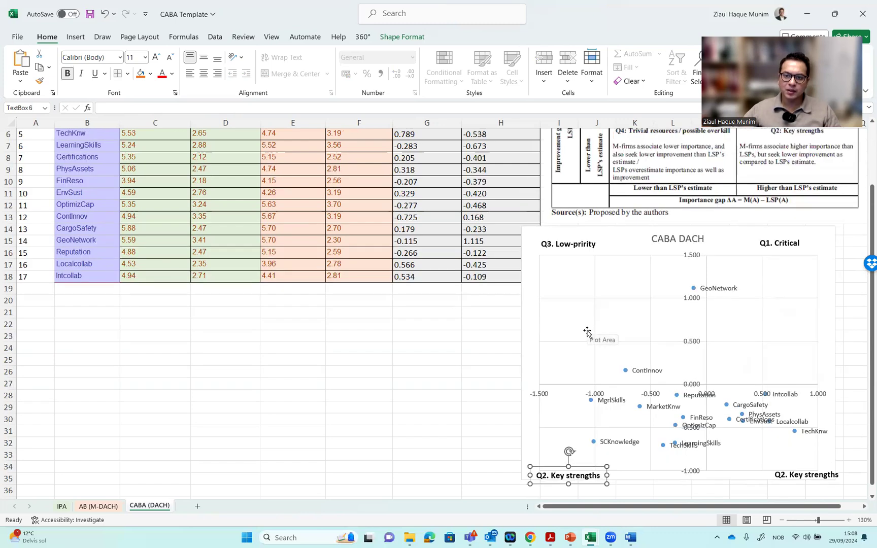
click(552, 475)
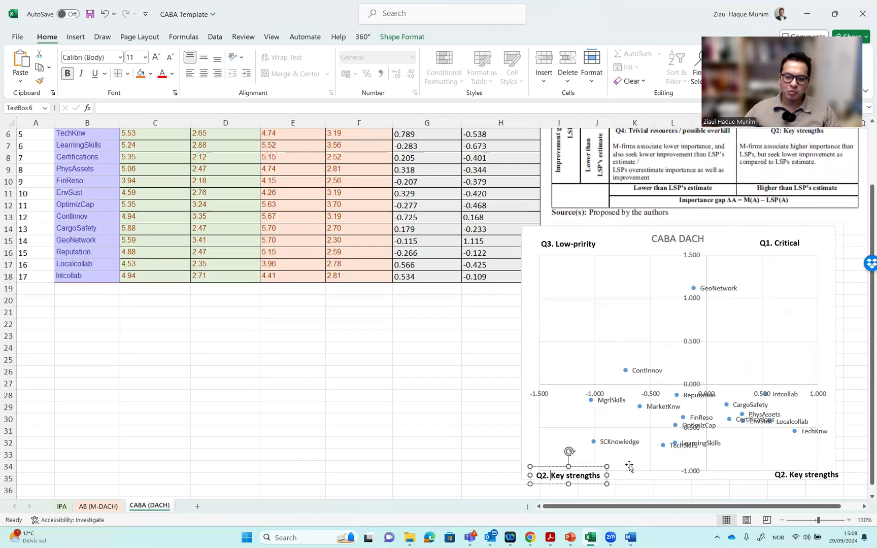
key(shift+Right)
key(shift+Right)
key(shift+Right)
key(shift+Right)
key(shift+Right)
key(shift+Right)
key(shift+Right)
key(shift+Right)
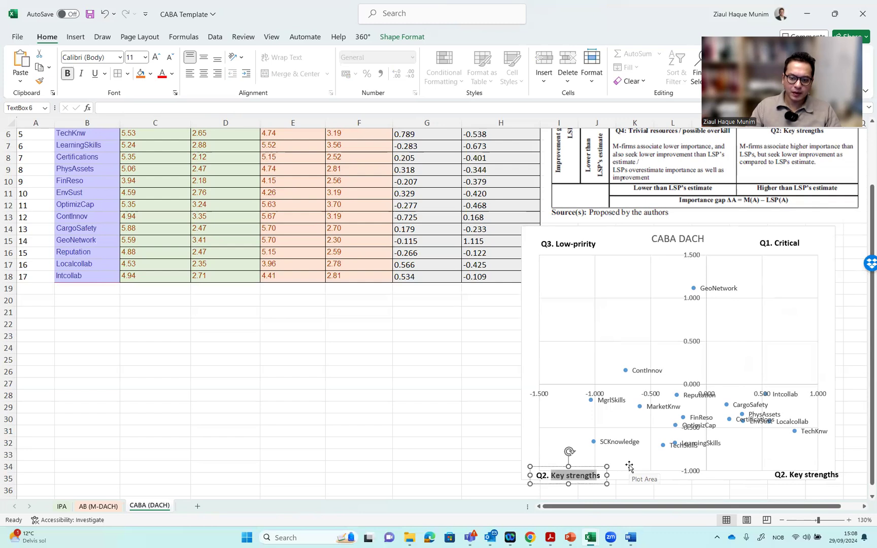
text(Poss)
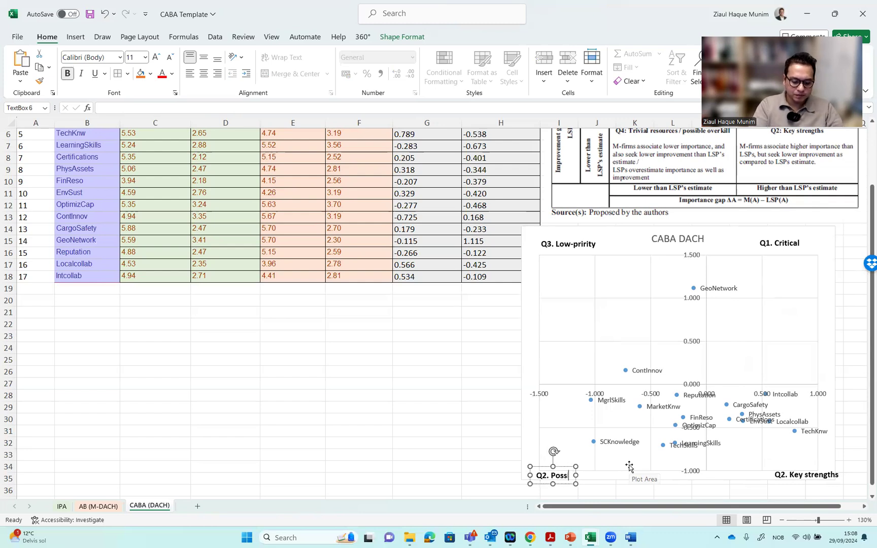
text(ible overkill)
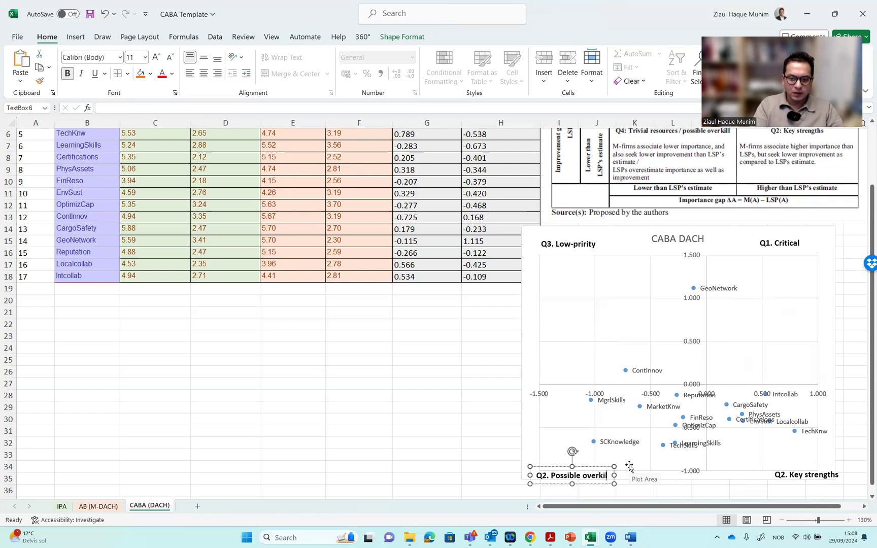
click(441, 407)
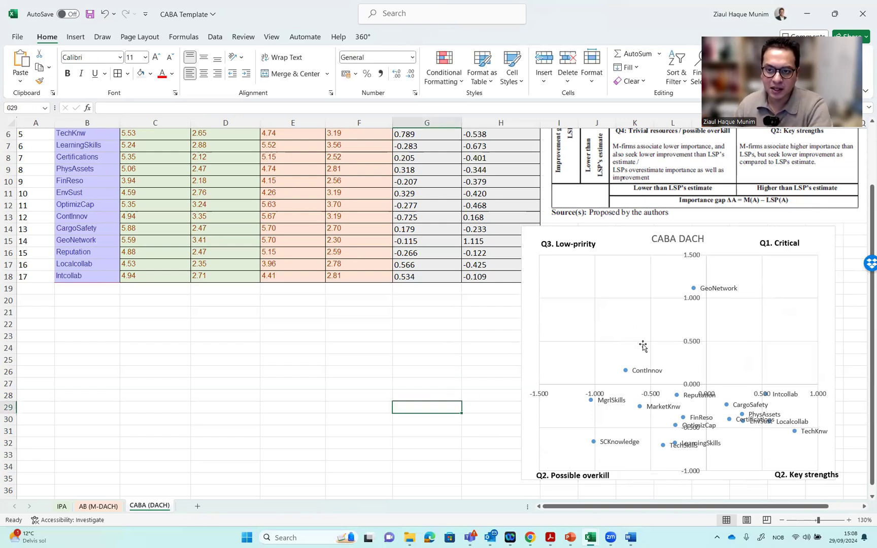
Add a primary horizontal axis title reading "Importance GAP" to the CABA DACH chart.
click(712, 477)
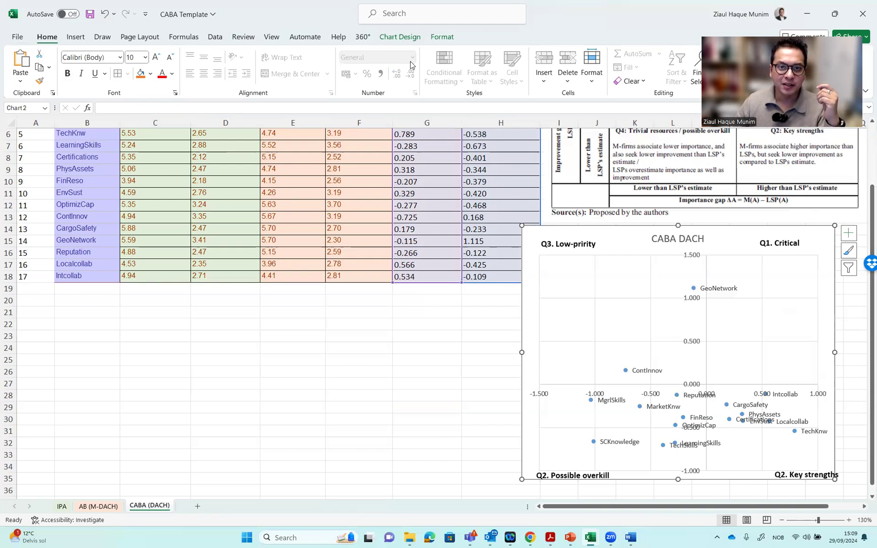
click(400, 37)
click(37, 84)
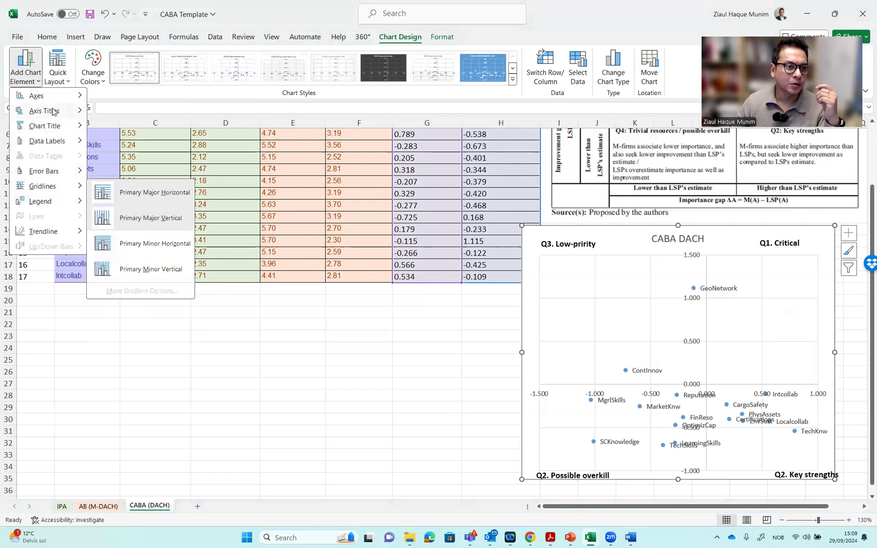
click(138, 115)
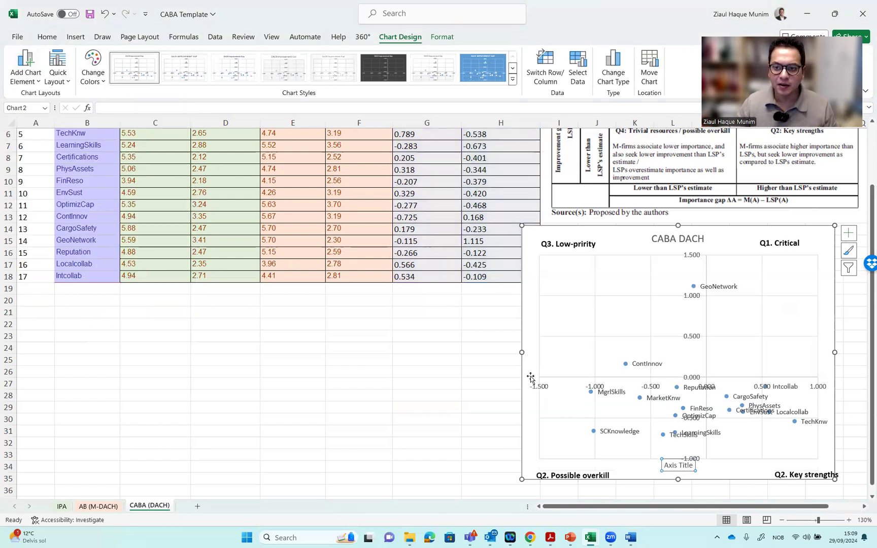
click(691, 464)
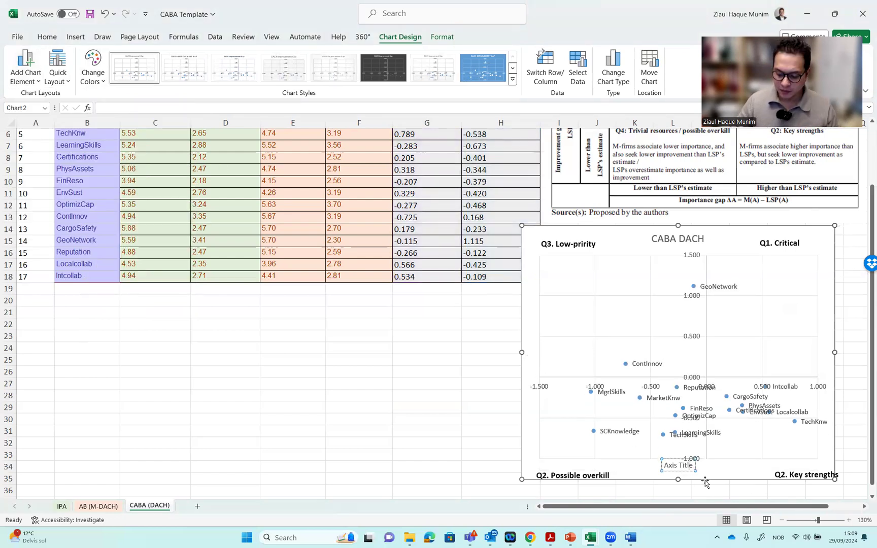
key(BackSpace)
key(BackSpace)
key(BackSpace)
key(BackSpace)
key(BackSpace)
key(BackSpace)
key(BackSpace)
key(BackSpace)
key(BackSpace)
key(BackSpace)
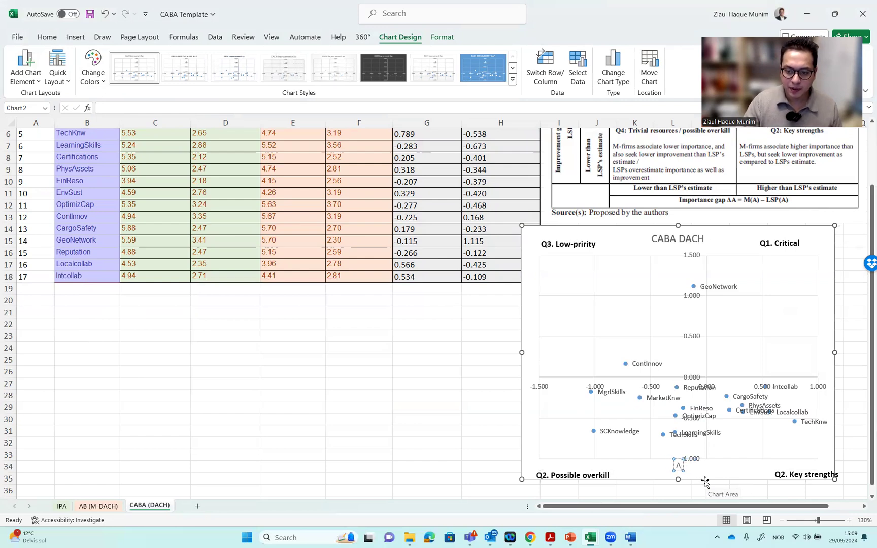
text(Importance GAO)
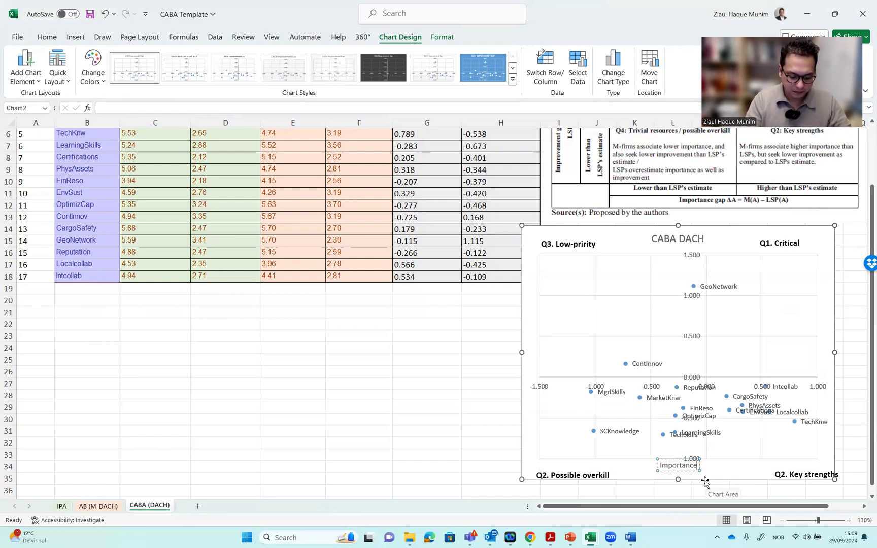
key(BackSpace)
text(P)
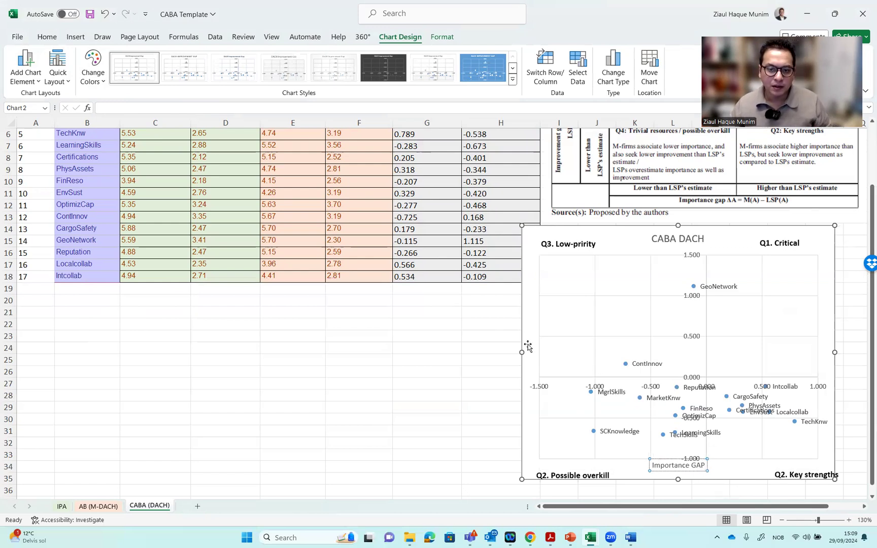
Add a primary vertical axis title reading "Improvement Gap" to the CABA DACH chart.
click(528, 346)
click(29, 83)
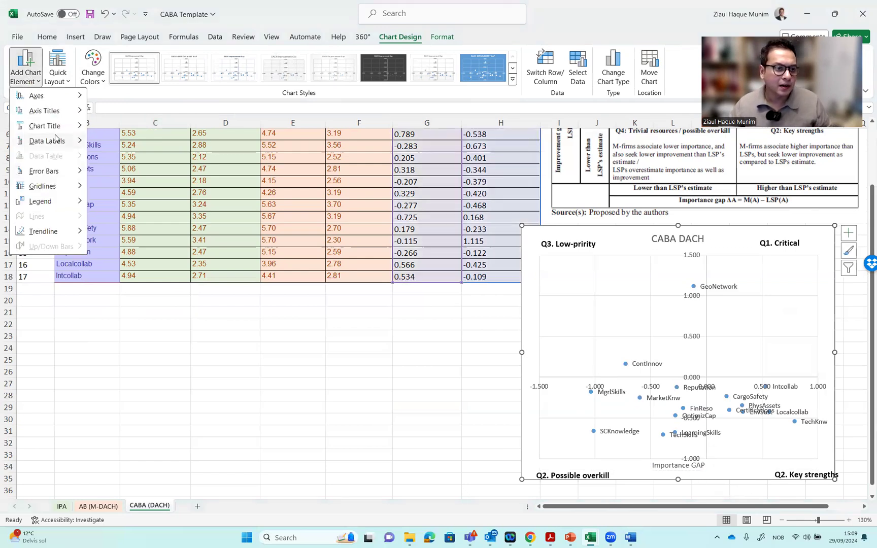
mouse_move(55, 110)
click(129, 143)
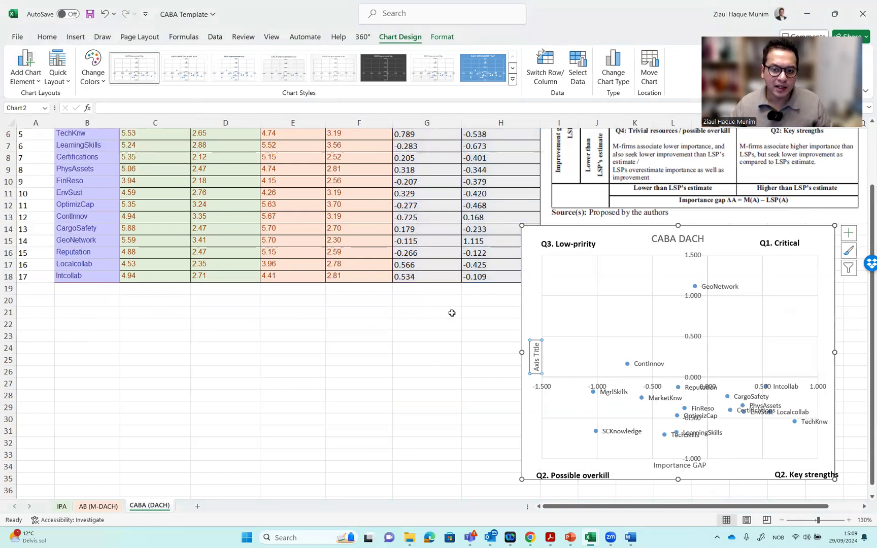
click(538, 344)
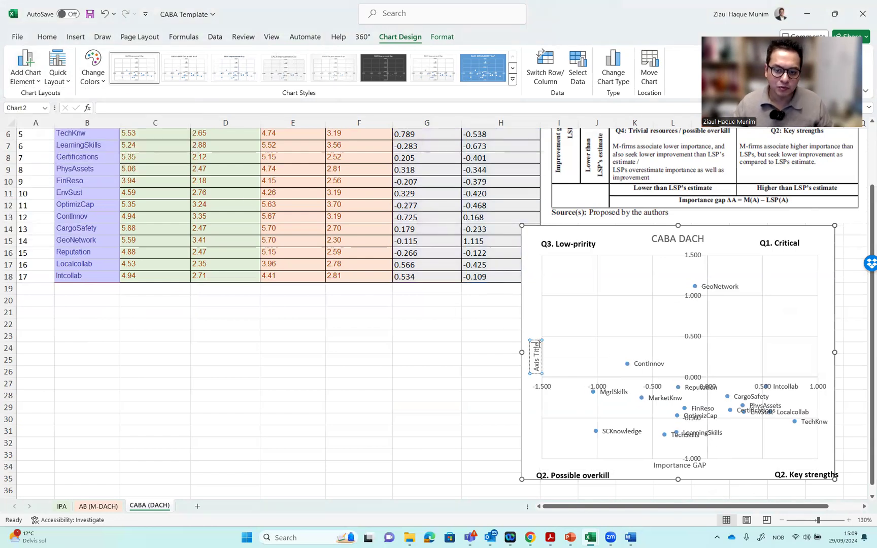
key(BackSpace)
key(BackSpace)
key(BackSpace)
key(BackSpace)
key(BackSpace)
key(BackSpace)
key(BackSpace)
key(BackSpace)
key(BackSpace)
key(BackSpace)
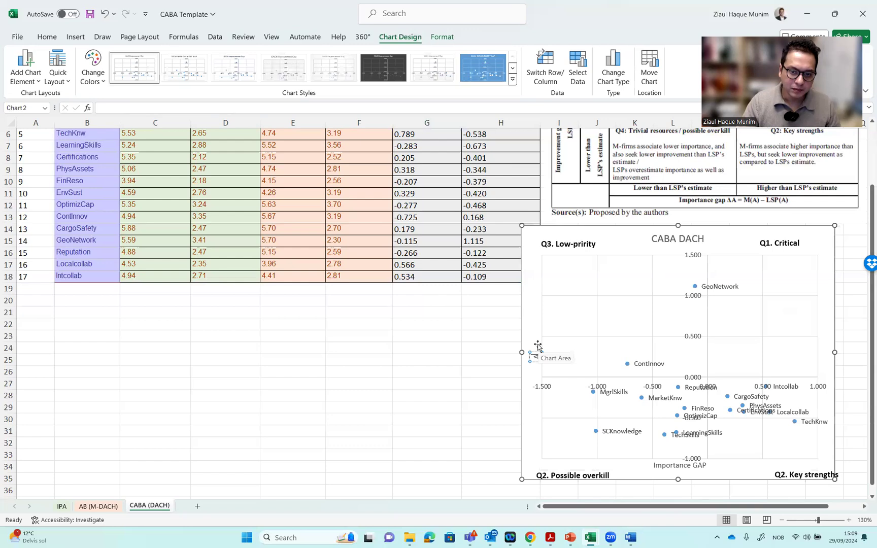
text(Improvement Gap)
Change the horizontal axis title to "Importance Gap" and deselect the chart.
click(703, 465)
text(ap)
click(437, 405)
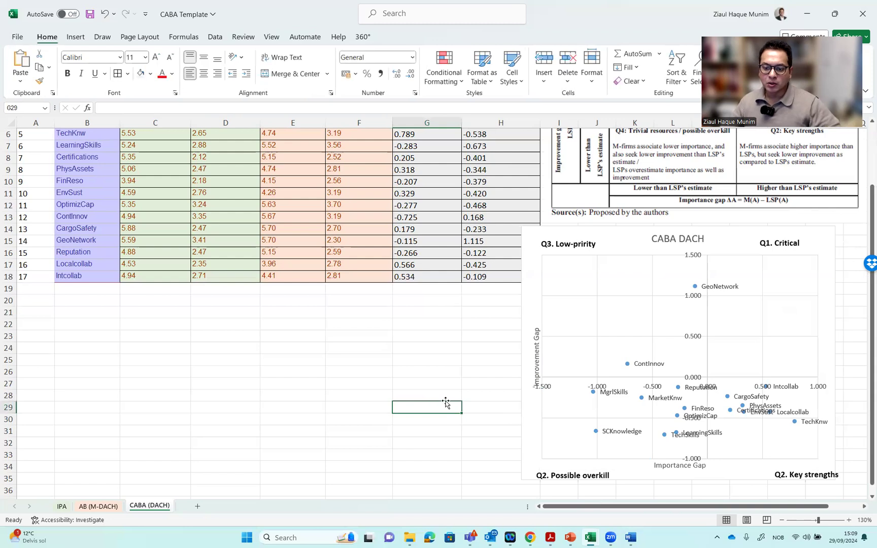
click(677, 239)
click(465, 372)
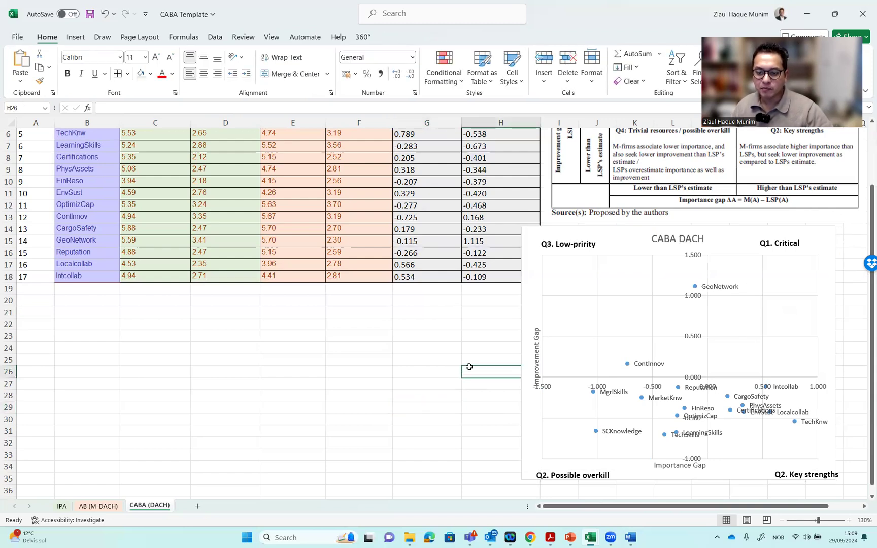
drag(612, 240, 628, 239)
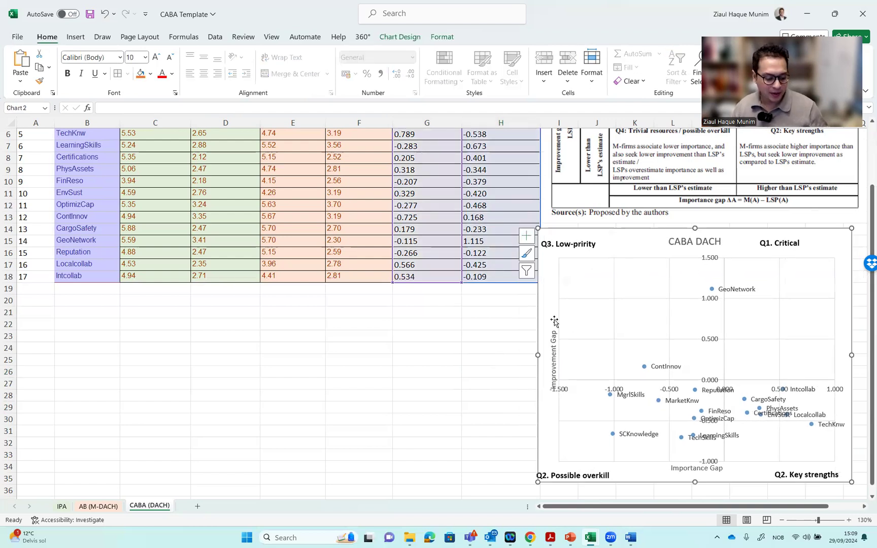
key(ctrl+z)
click(569, 244)
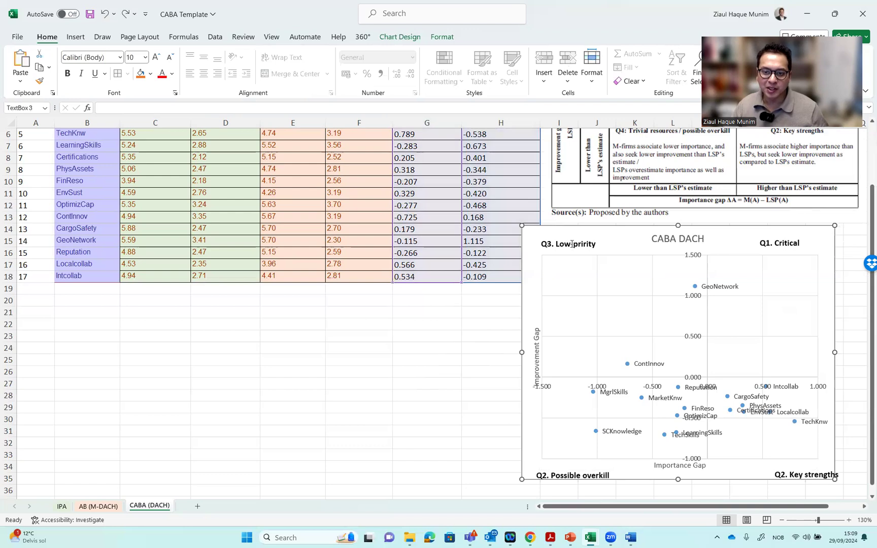
shift+click(756, 237)
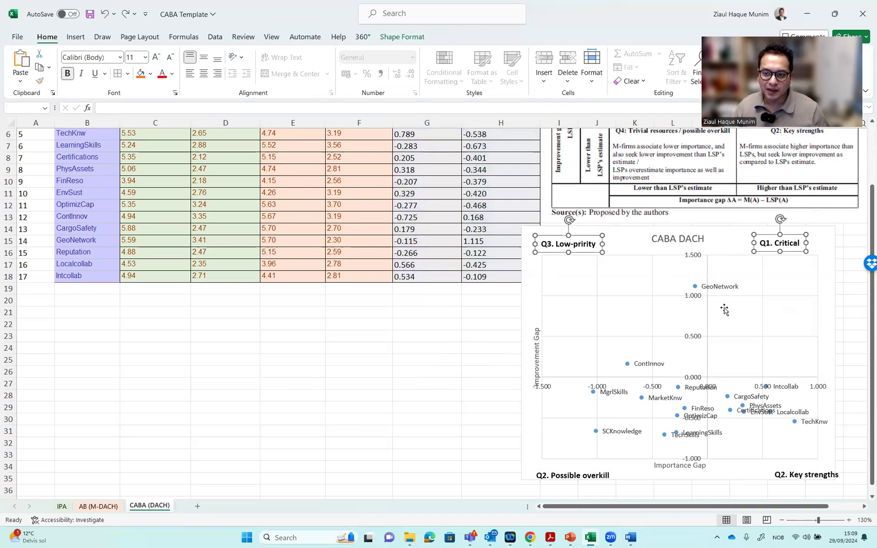
shift+click(580, 471)
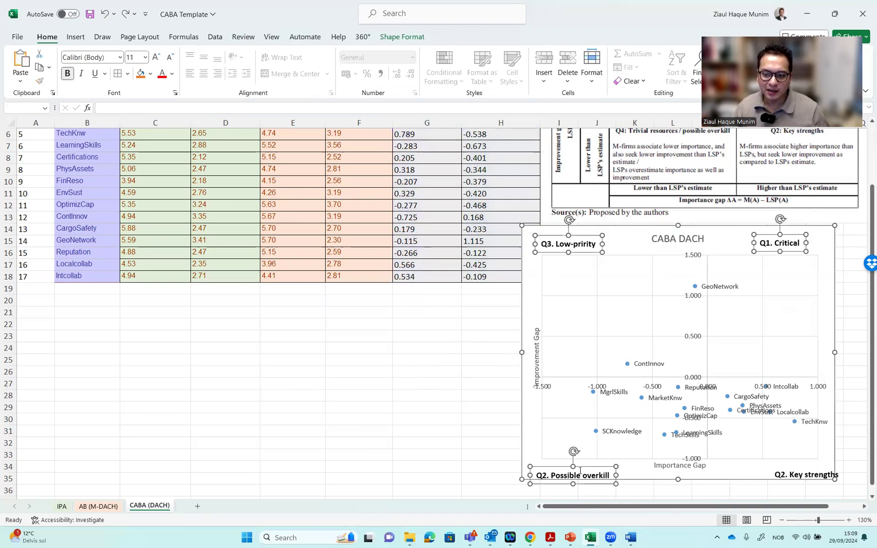
shift+click(787, 471)
right_click(788, 471)
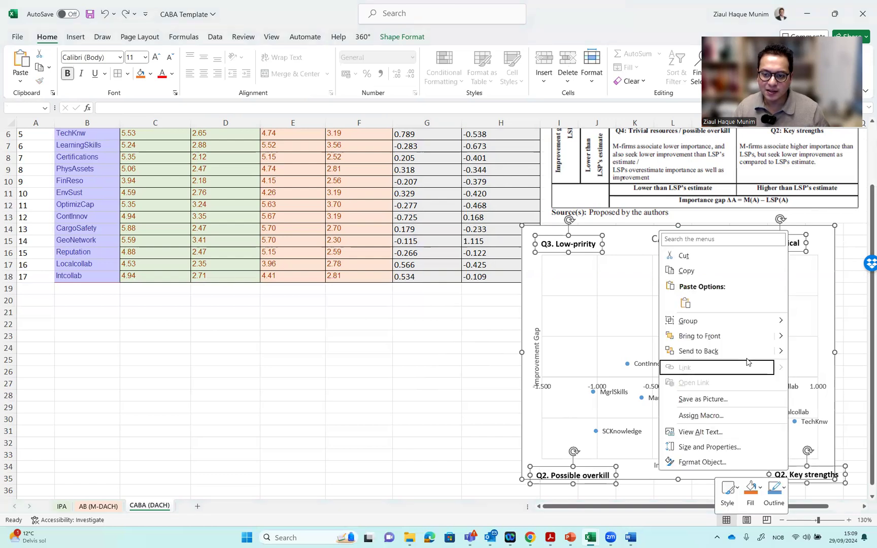
click(543, 475)
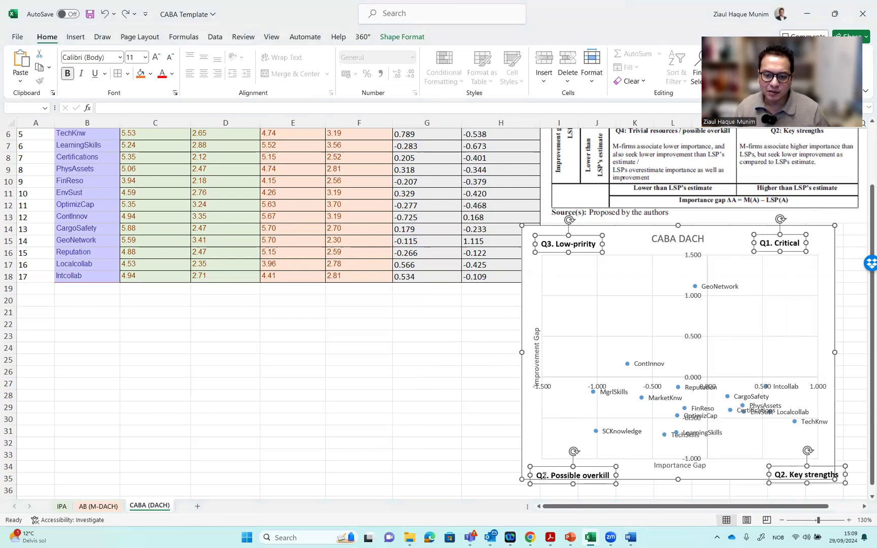
Change the chart's lower-left quadrant label to "Q4. Possible overkill" and shift the "Q2. Key strengths" label fully inside the chart area.
click(546, 476)
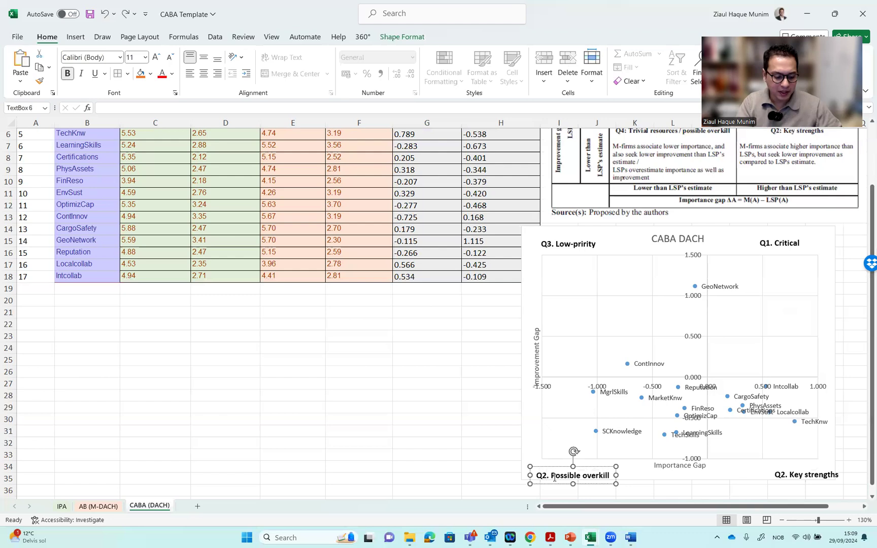
key(BackSpace)
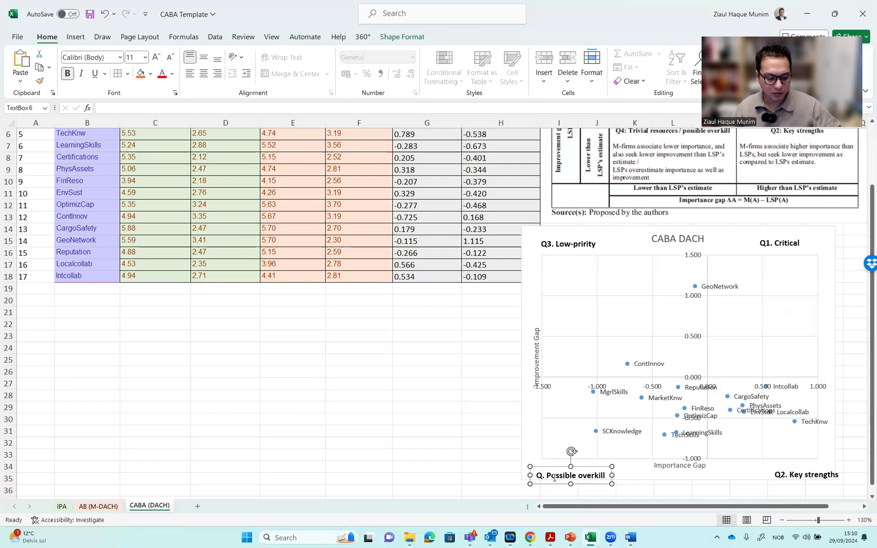
text(4)
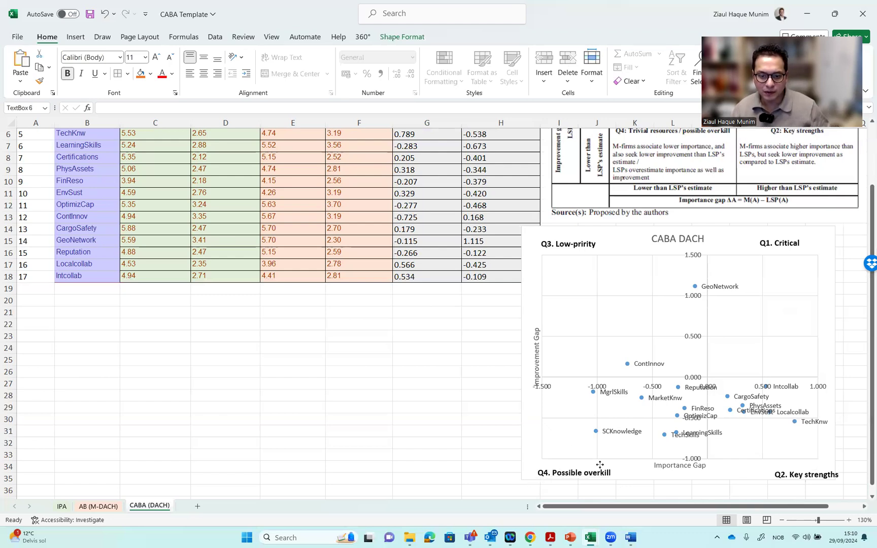
click(800, 474)
drag(797, 468, 780, 464)
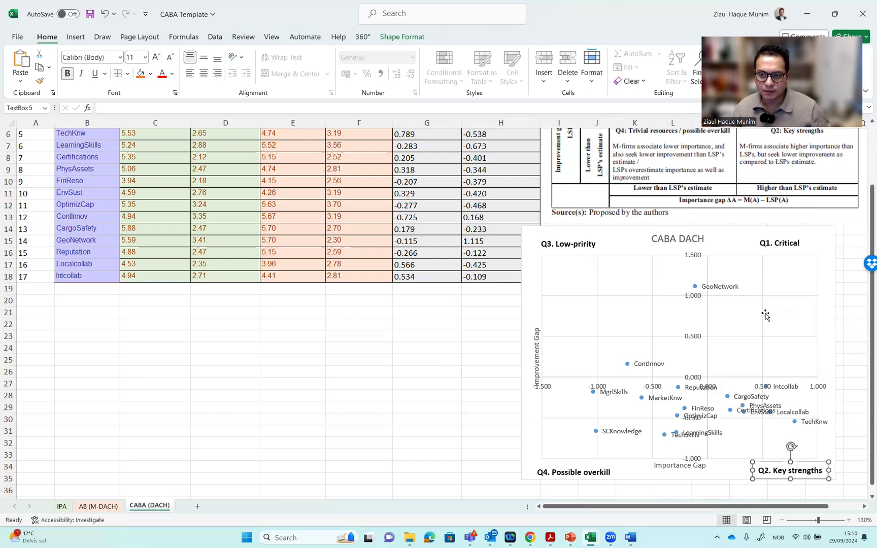
Group the four quadrant labels with the CABA DACH chart into one object.
shift+click(780, 243)
shift+click(573, 242)
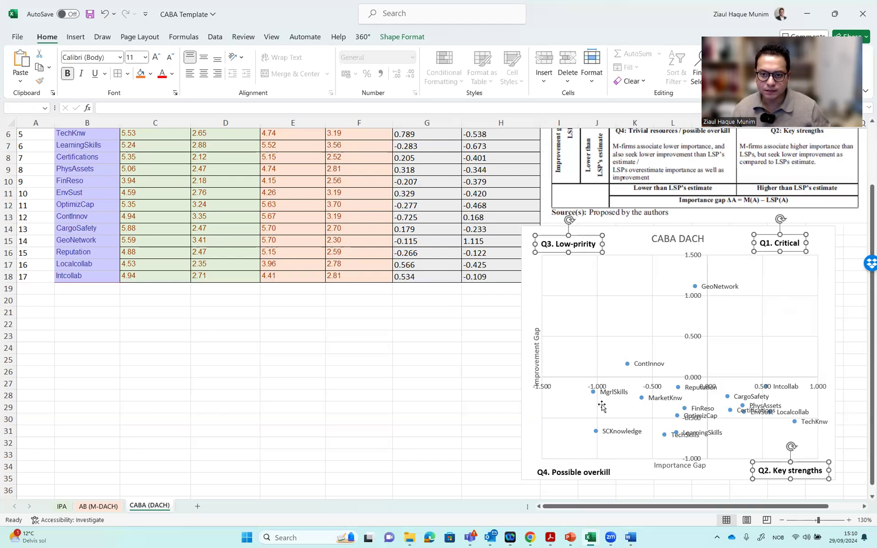
shift+click(586, 477)
right_click(562, 472)
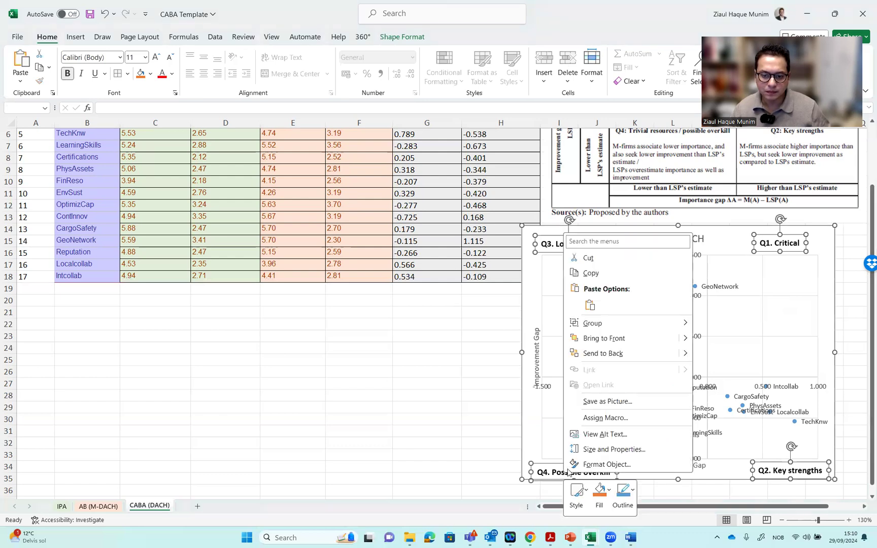
mouse_move(643, 323)
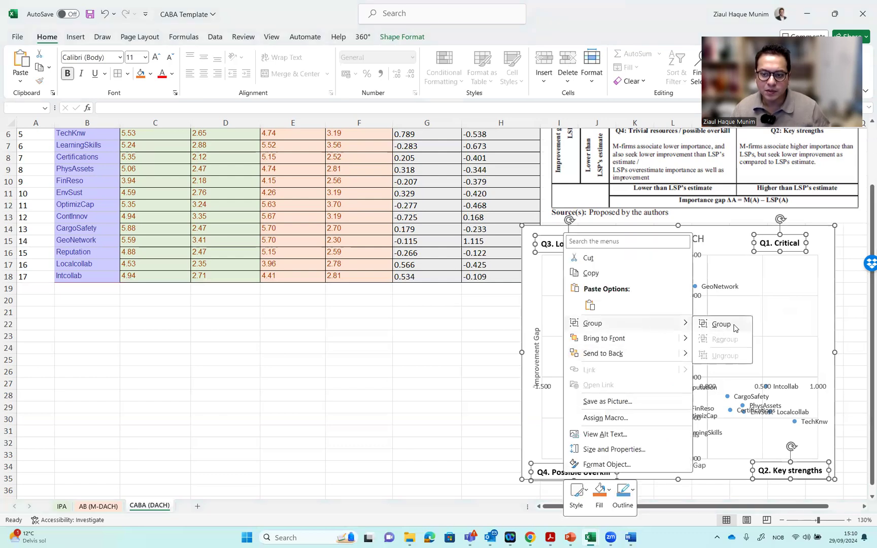
click(736, 328)
click(603, 258)
scroll(479, 352, down, 2)
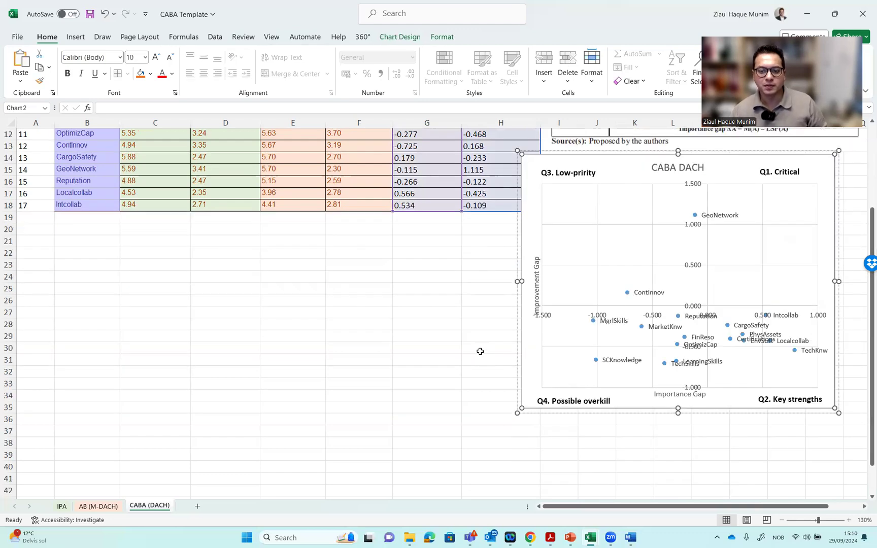
click(607, 172)
drag(619, 168, 638, 161)
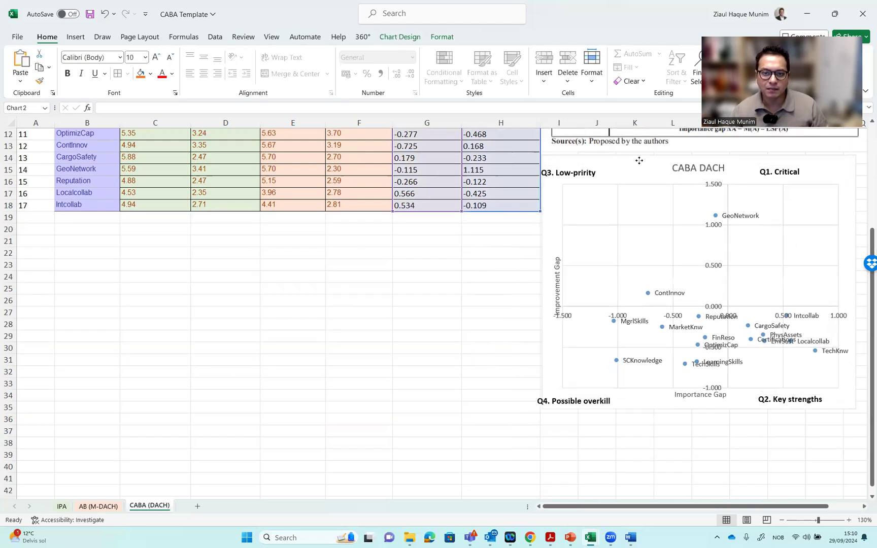
drag(480, 357, 492, 351)
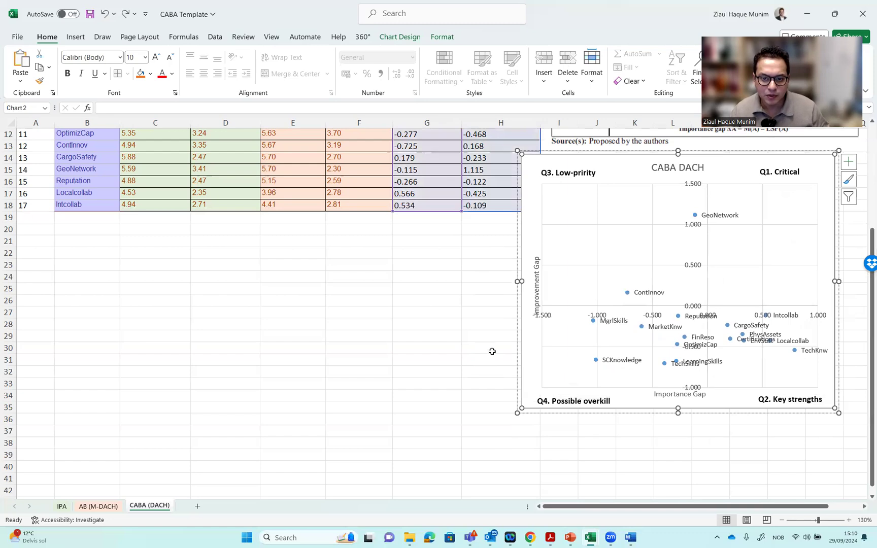
Move the grouped CABA DACH chart and its quadrant labels to the empty area below the data table, starting around row 19.
click(446, 376)
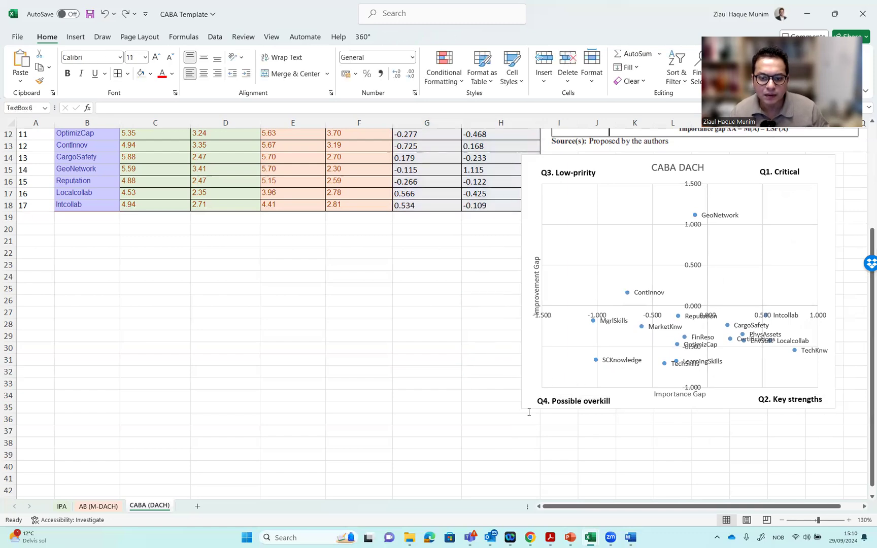
click(531, 408)
click(518, 395)
drag(502, 398, 295, 453)
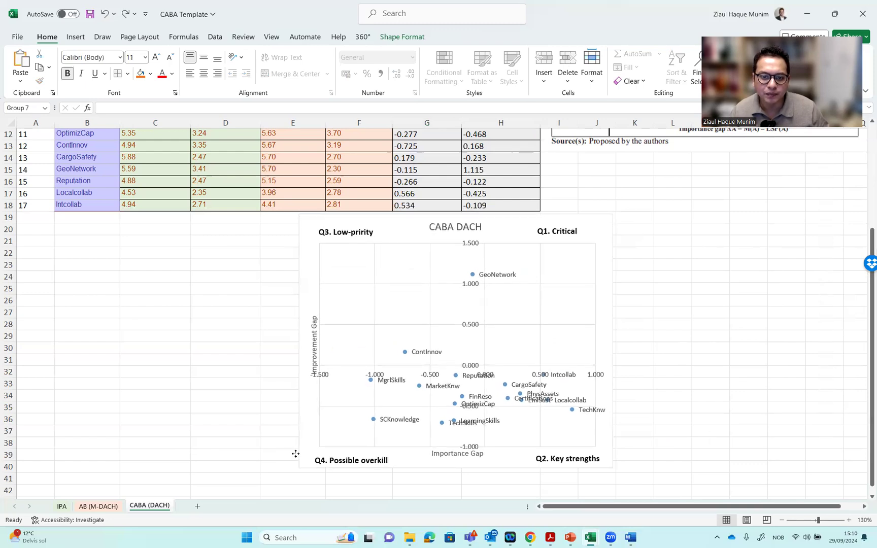
click(694, 359)
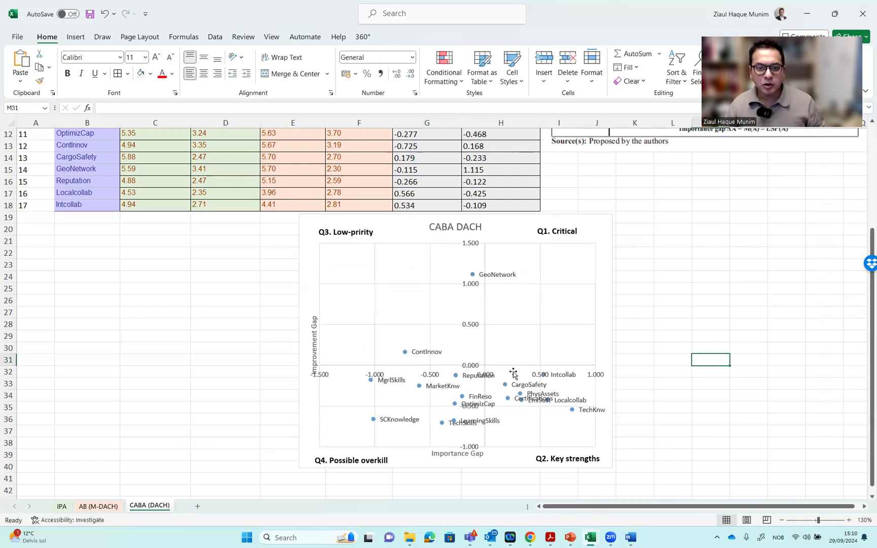
scroll(514, 373, up, 4)
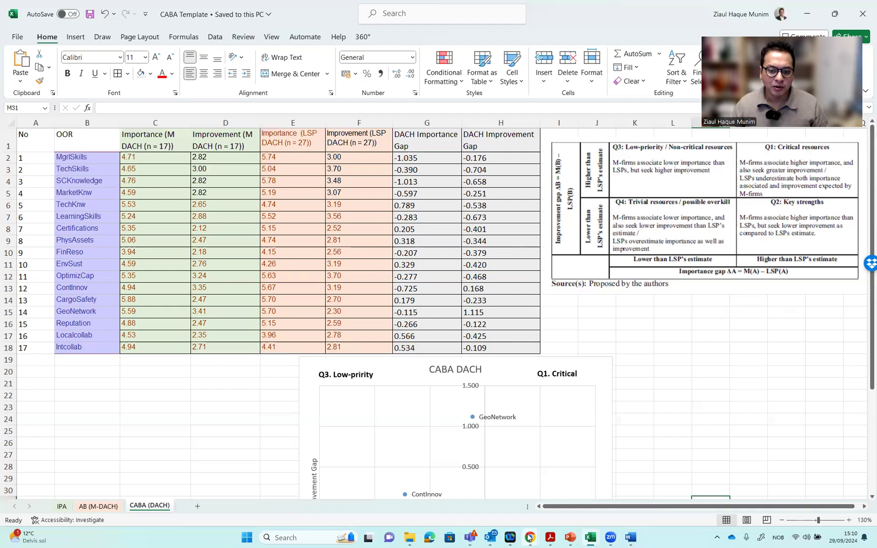
Switch to the Research Hub website in Chrome, open the full product list and look through the coaching and digital download offerings.
mouse_move(529, 537)
click(575, 468)
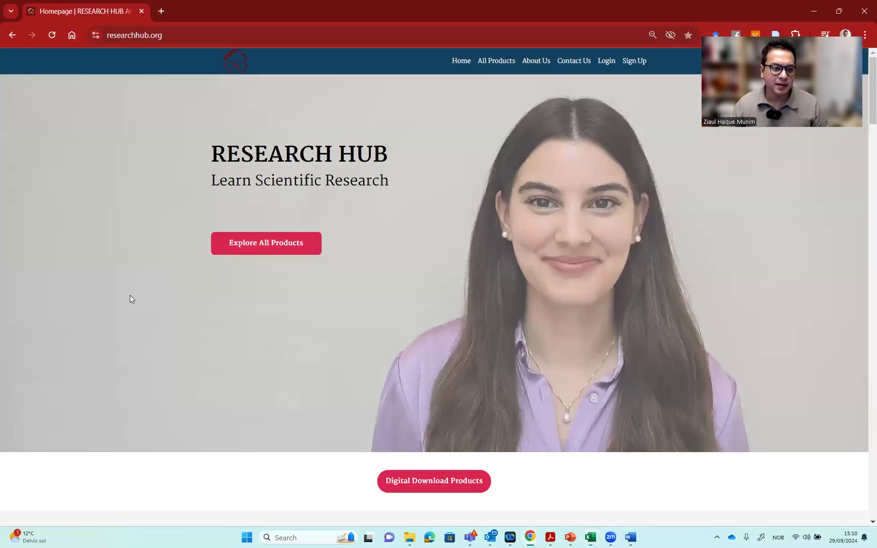
click(273, 244)
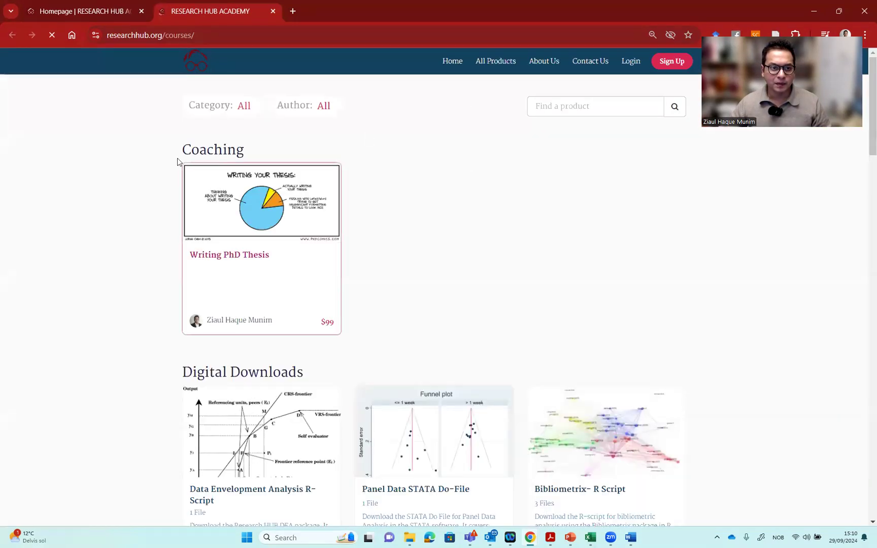
scroll(275, 211, down, 3)
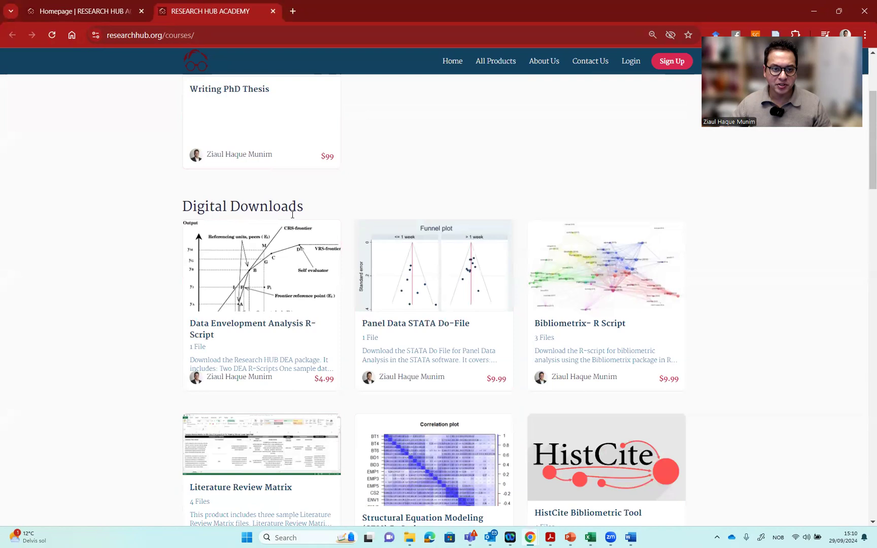
scroll(240, 251, down, 3)
scroll(421, 289, down, 3)
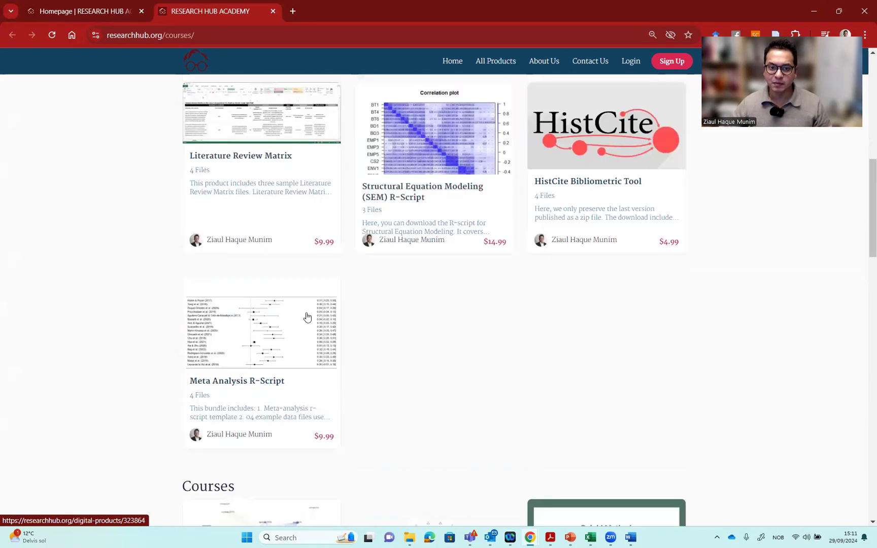
scroll(475, 286, up, 6)
scroll(476, 285, up, 3)
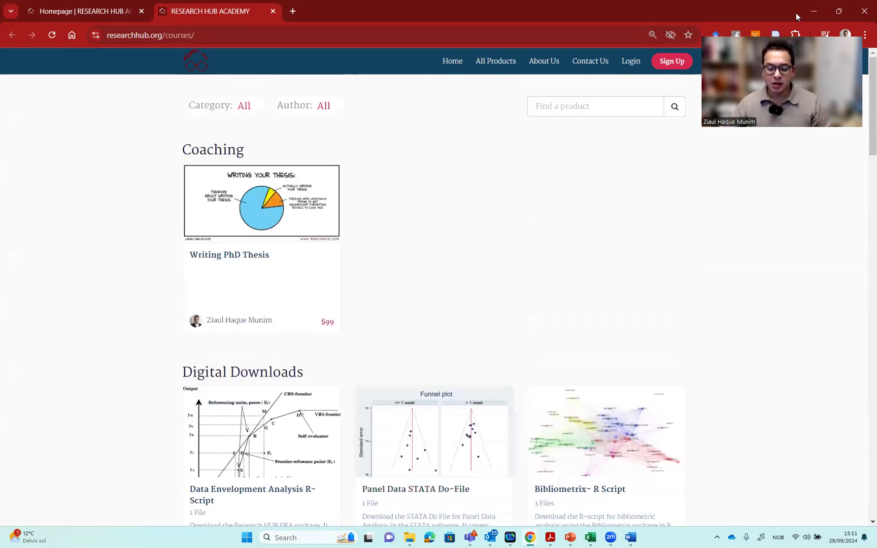
Switch to the CABA presentation in PowerPoint and open slide 11 on decision making with the CABA method.
key(alt+Tab)
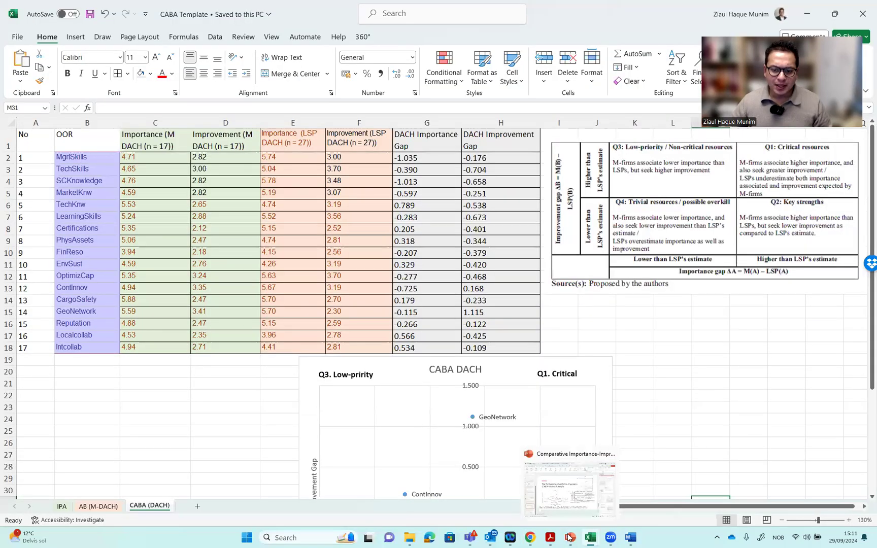
click(569, 537)
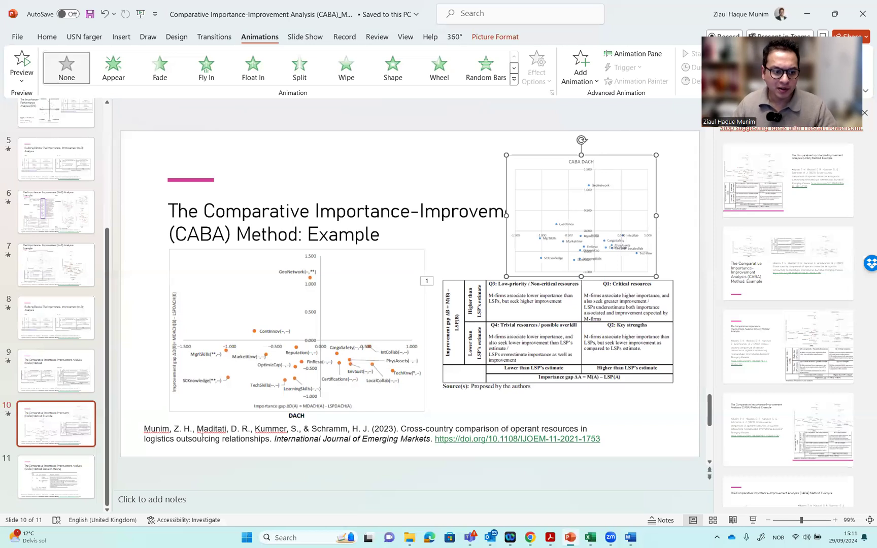
click(49, 481)
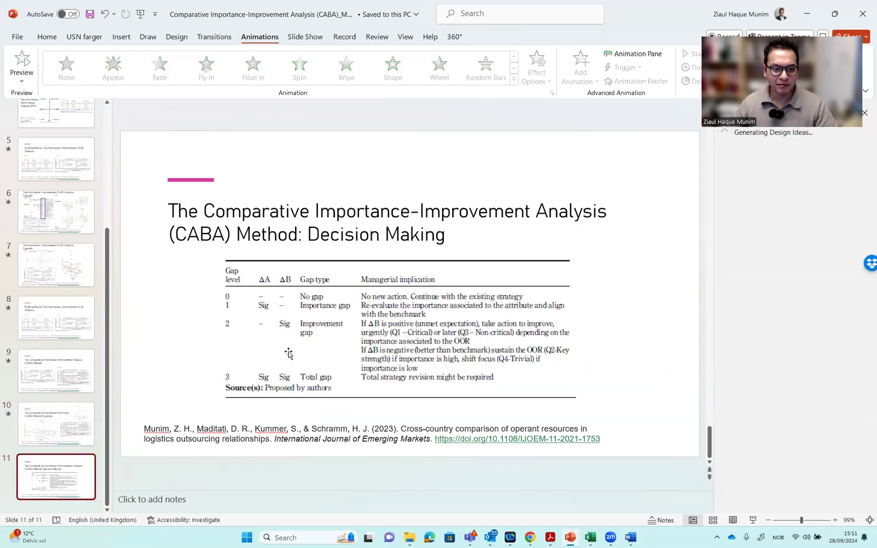